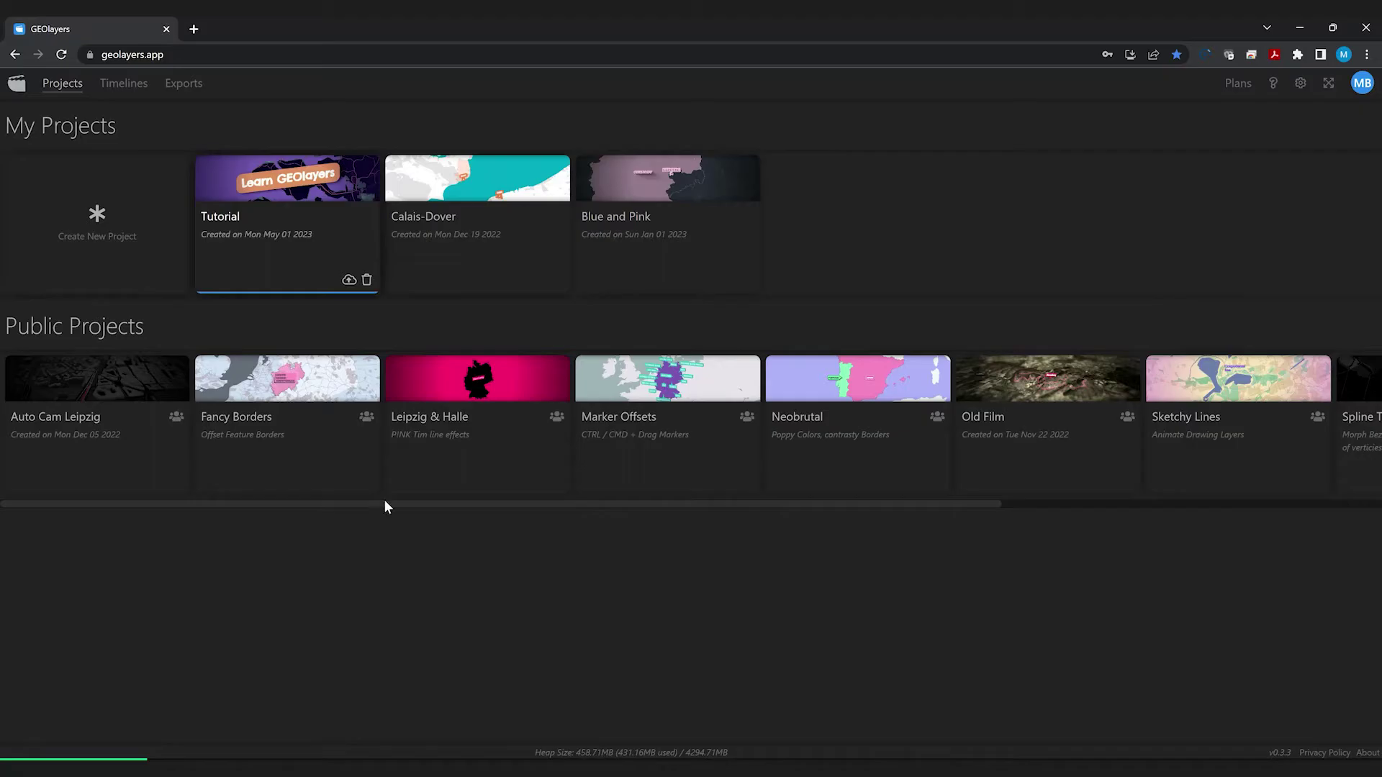
- Open the Tutorial project card from the Projects page
click(330, 229)
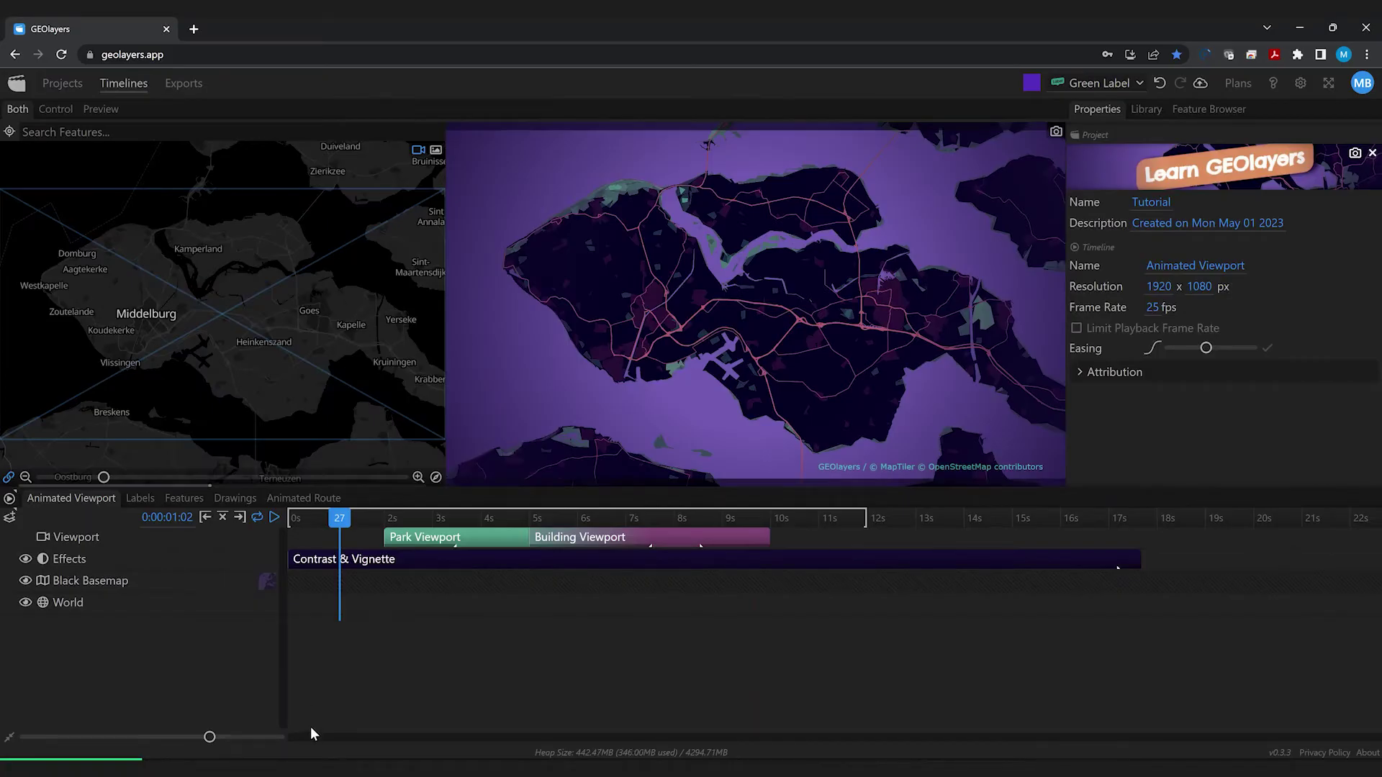
- Play the Animated Viewport animation, then select the Building Viewport clip around 4 s
key(space)
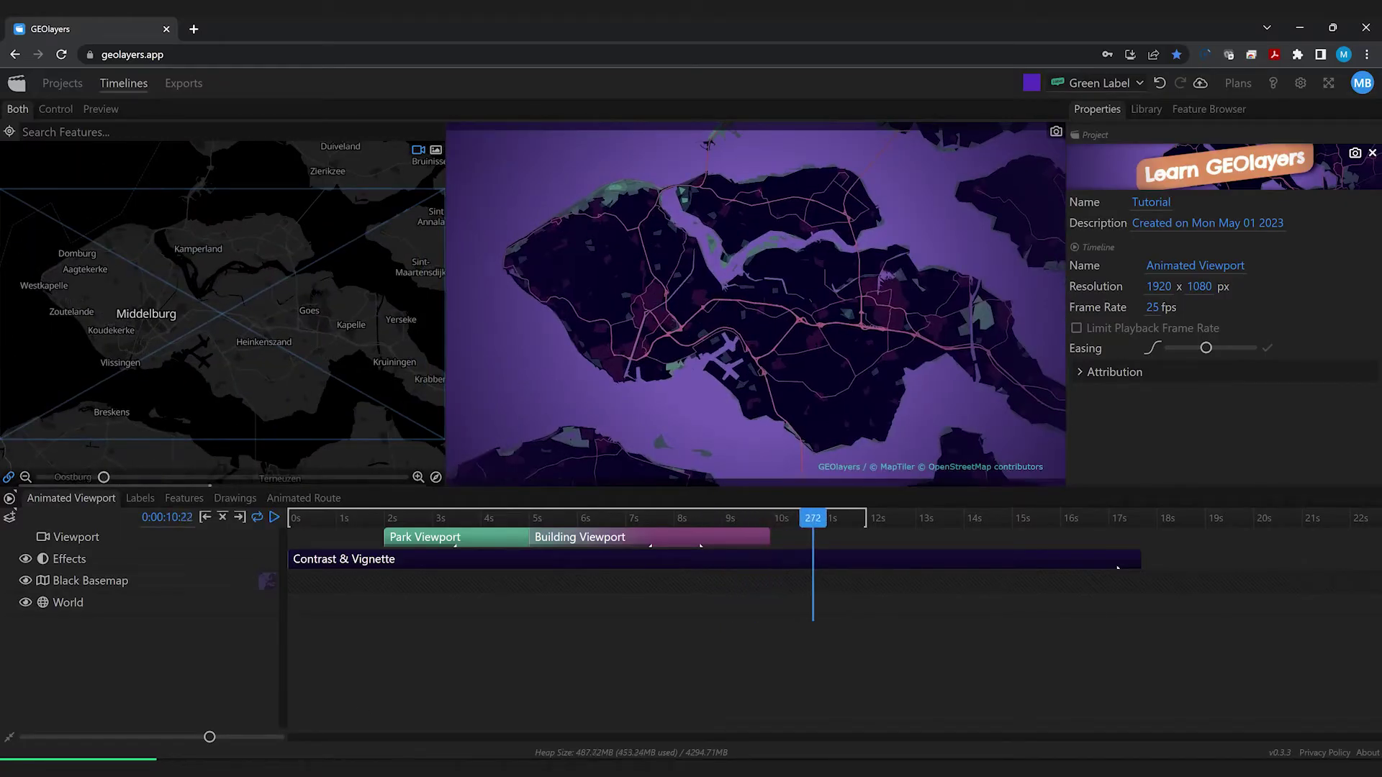
key(space)
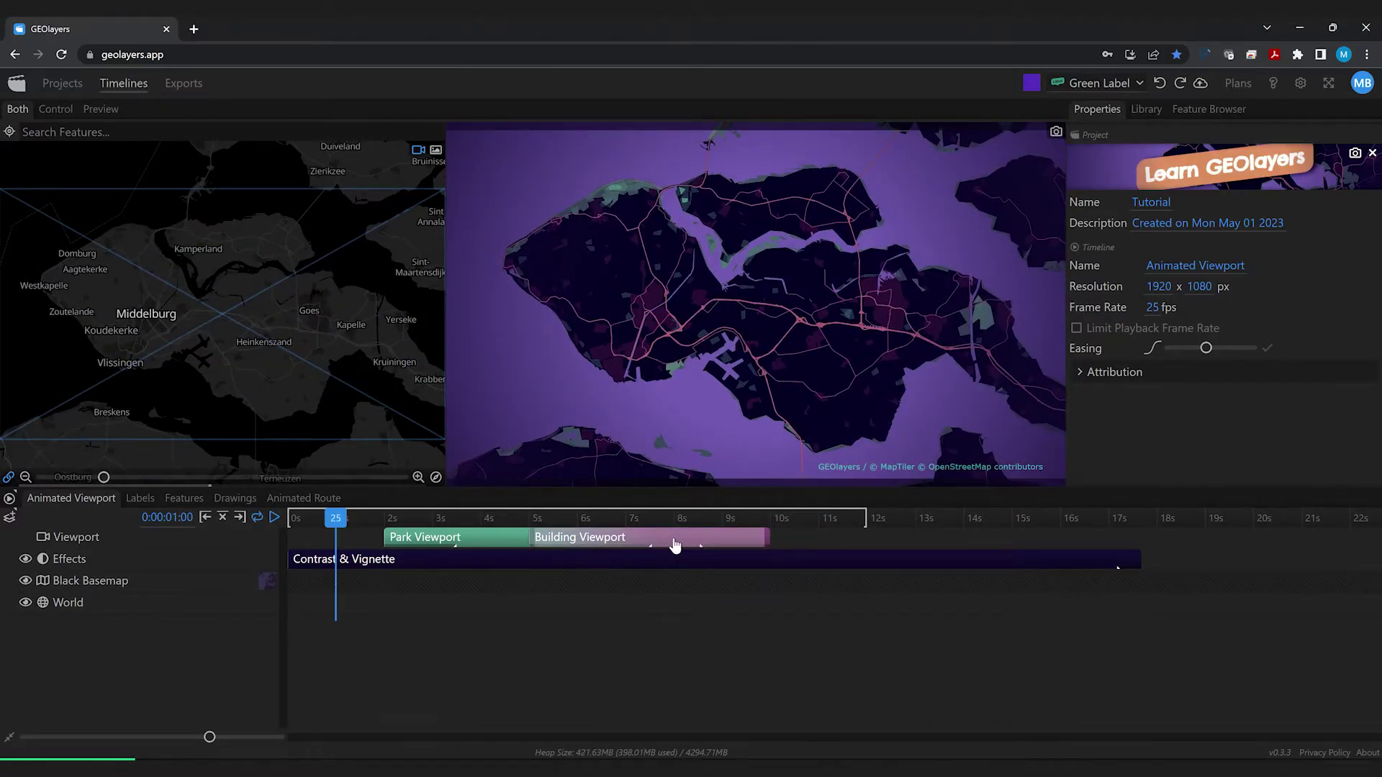
mouse_move(676, 548)
mouse_down()
mouse_move(725, 549)
mouse_move(680, 545)
mouse_up()
click(494, 518)
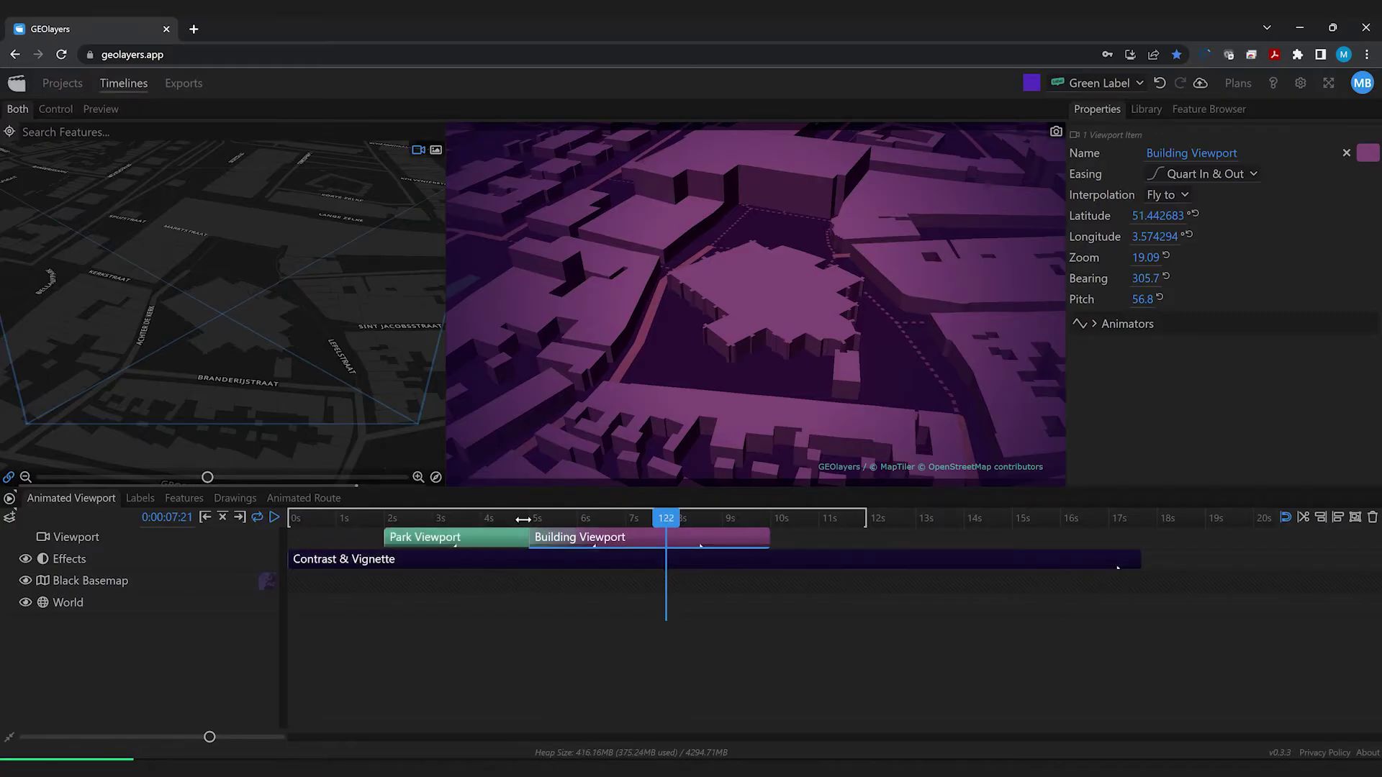
- Split the Building Viewport clip at 7:20 and stretch the second part past 12 s
click(524, 520)
drag(582, 525, 594, 522)
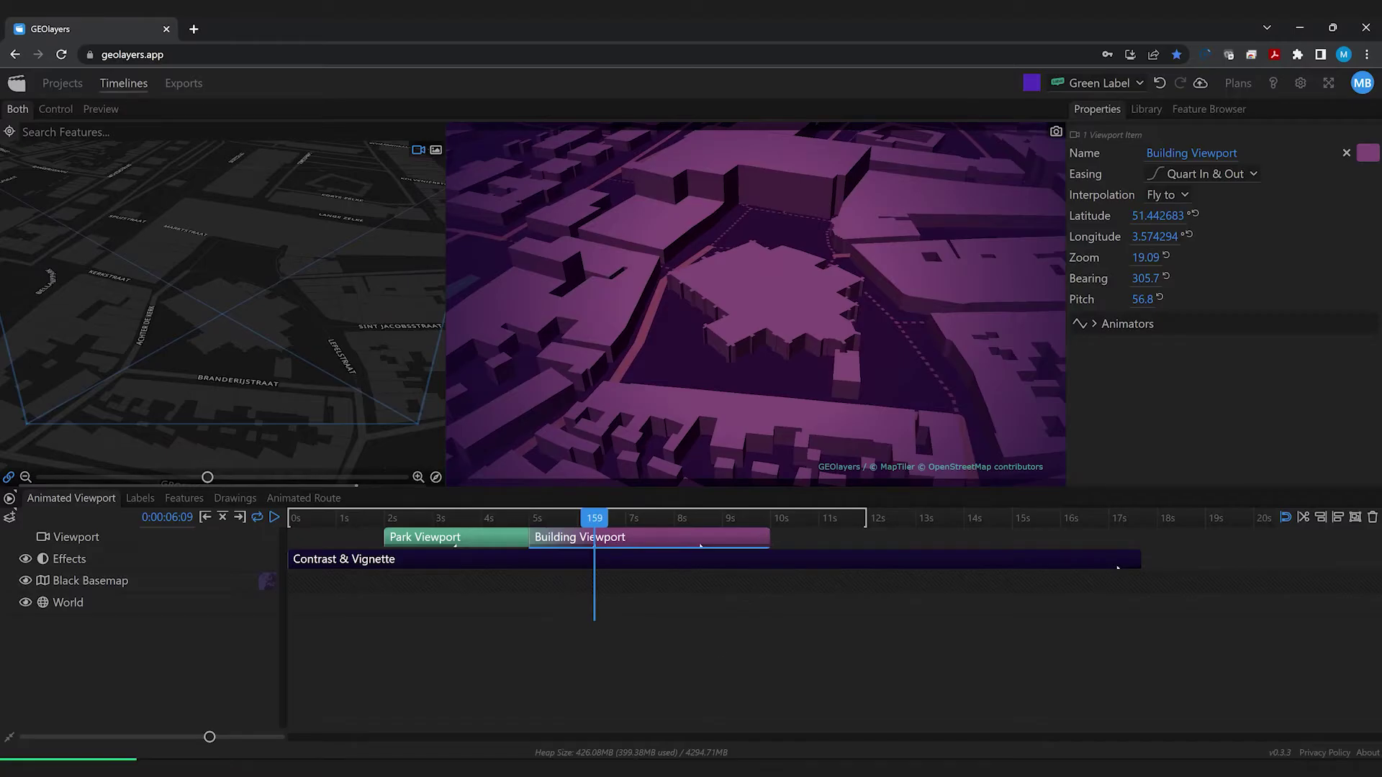
drag(593, 521, 675, 521)
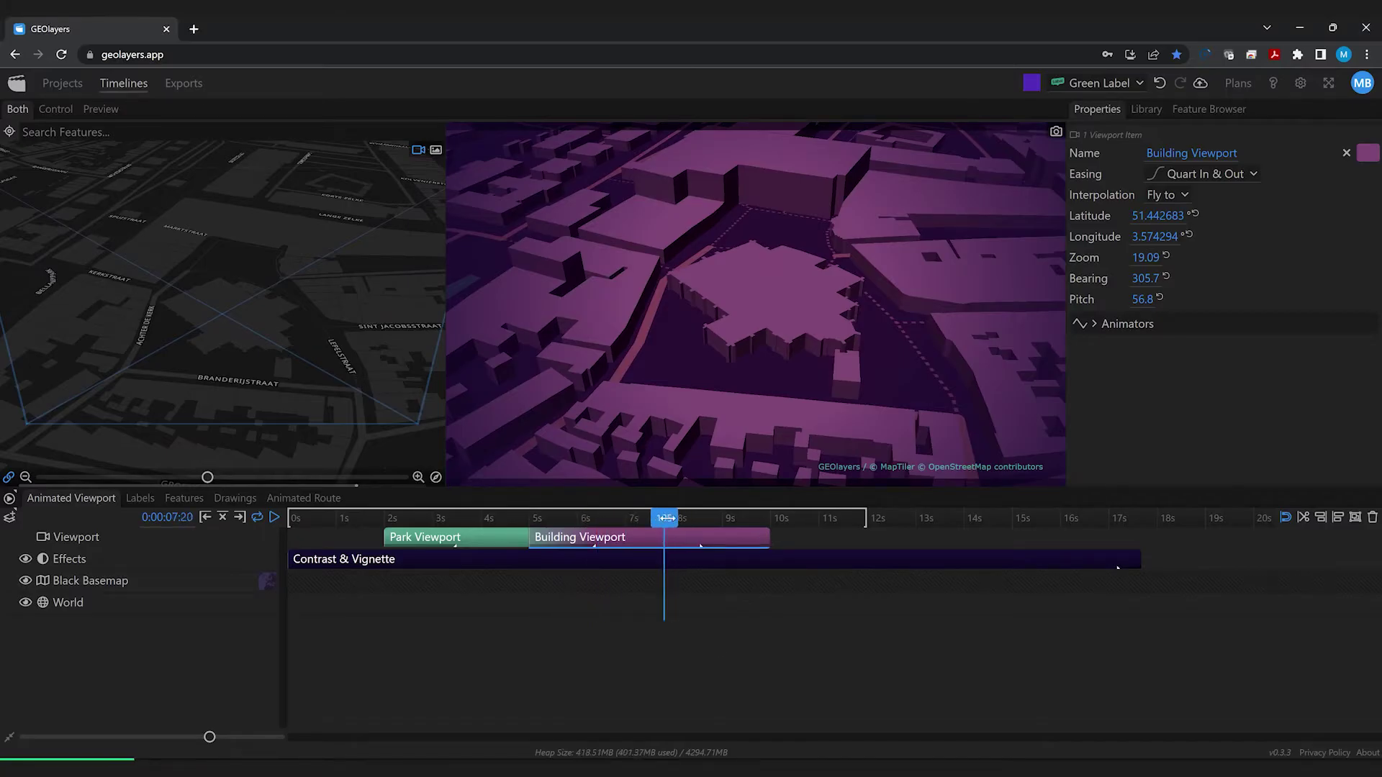
click(1304, 519)
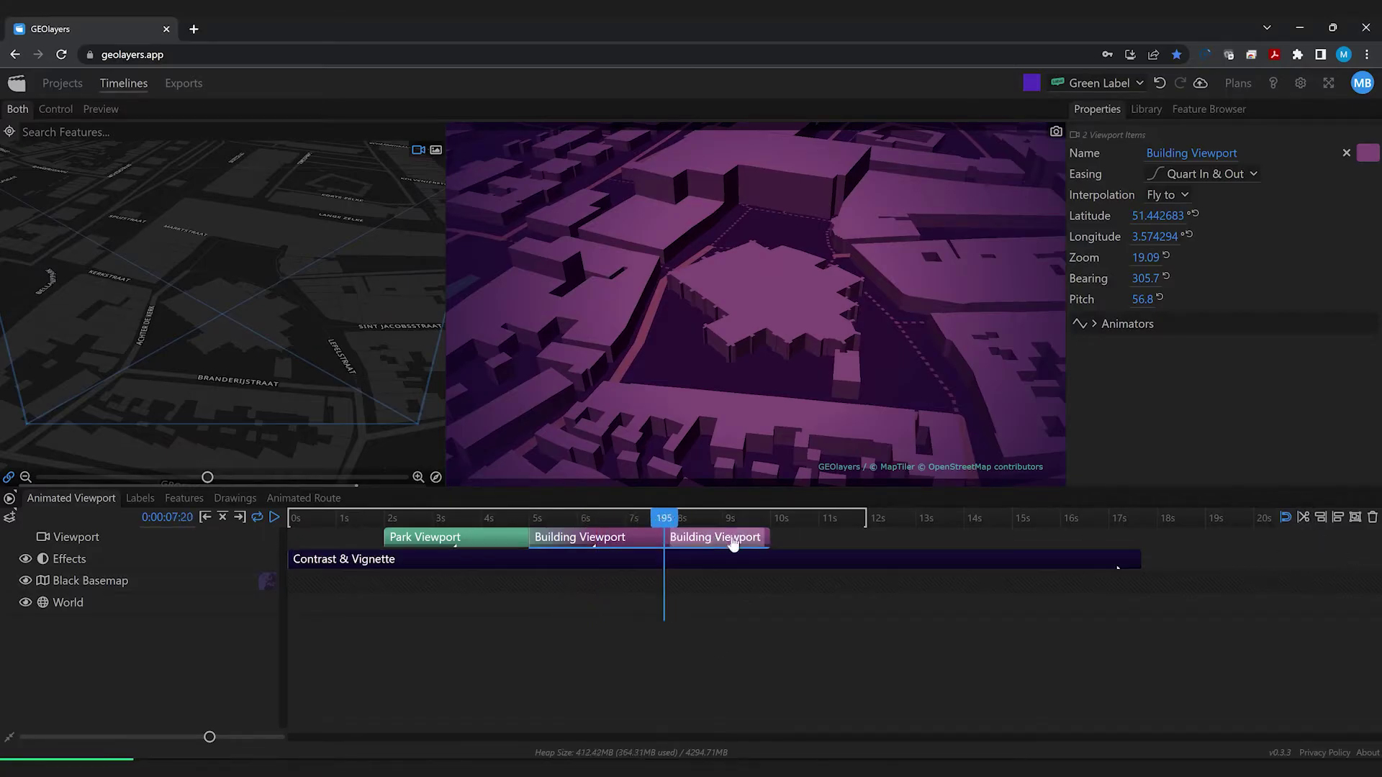
drag(907, 533, 909, 534)
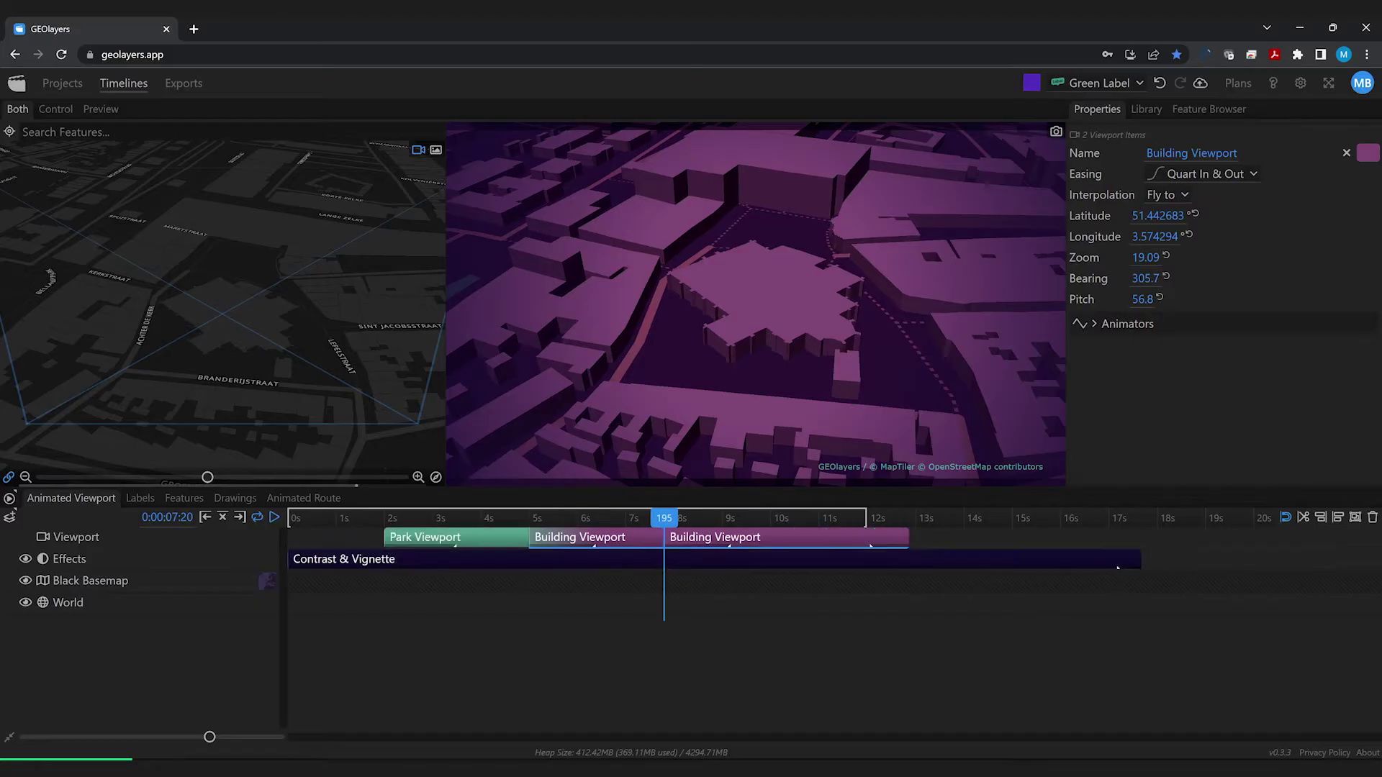
- At about 10 s, zoom the camera map out and frame the coastal city districts
drag(675, 520, 761, 520)
click(25, 478)
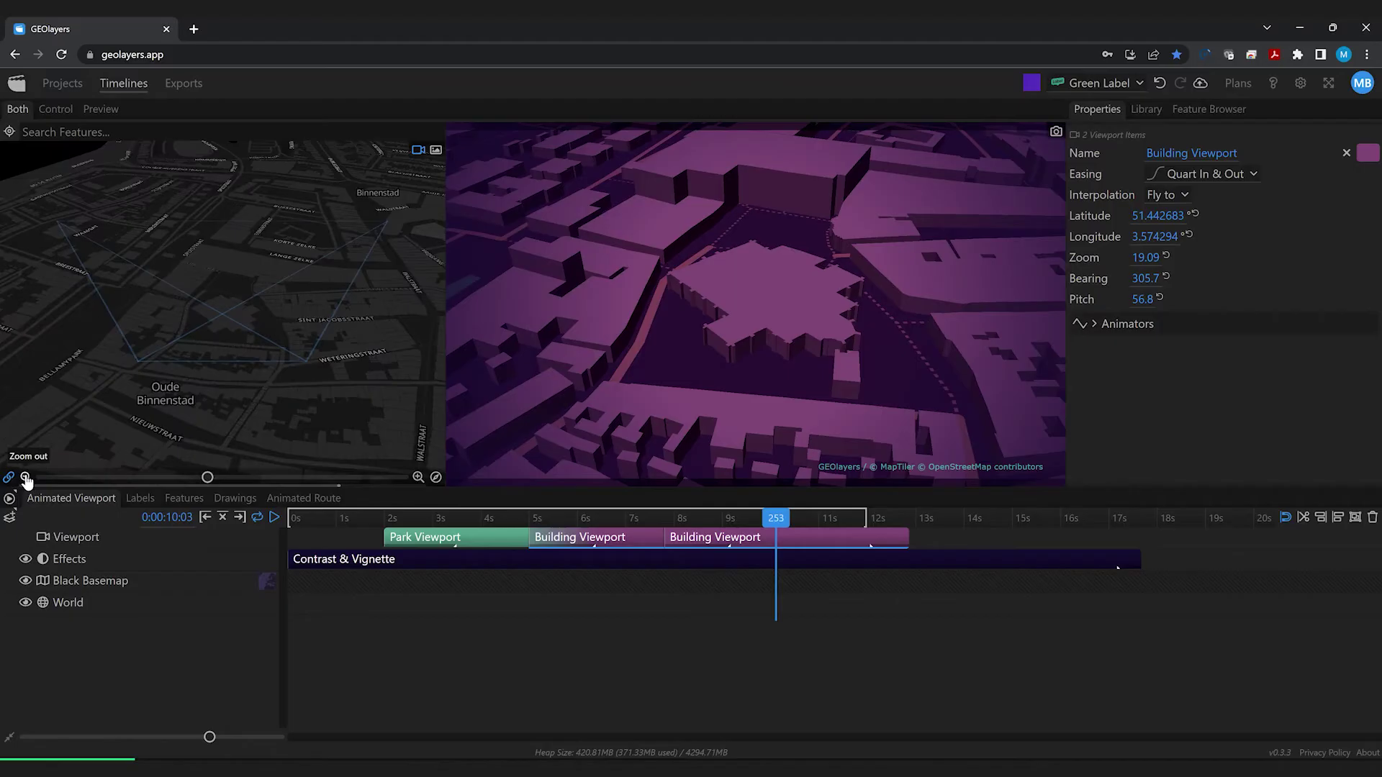
click(25, 478)
drag(299, 274, 284, 485)
drag(776, 547, 753, 526)
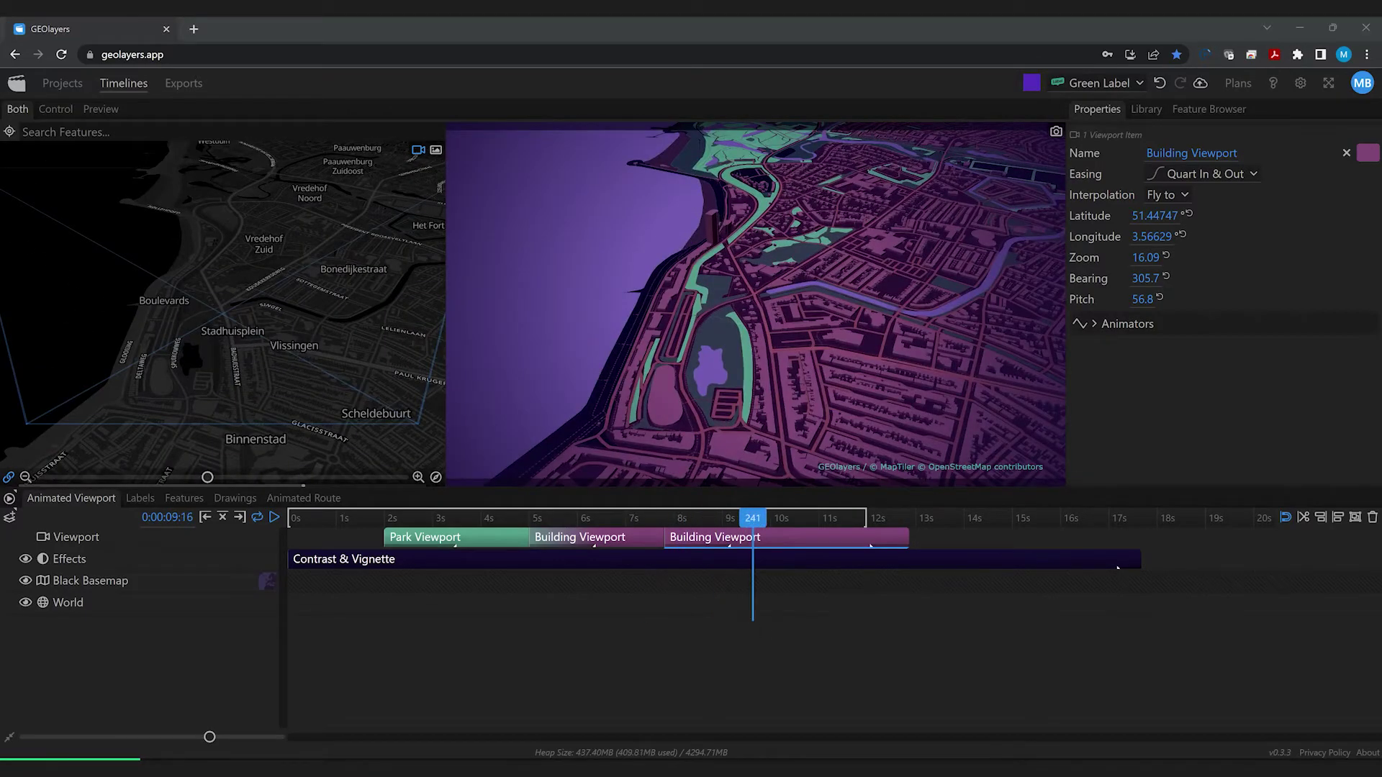
- Add an Orbit Around animator to the second Building Viewport and preview the orbit
click(1081, 347)
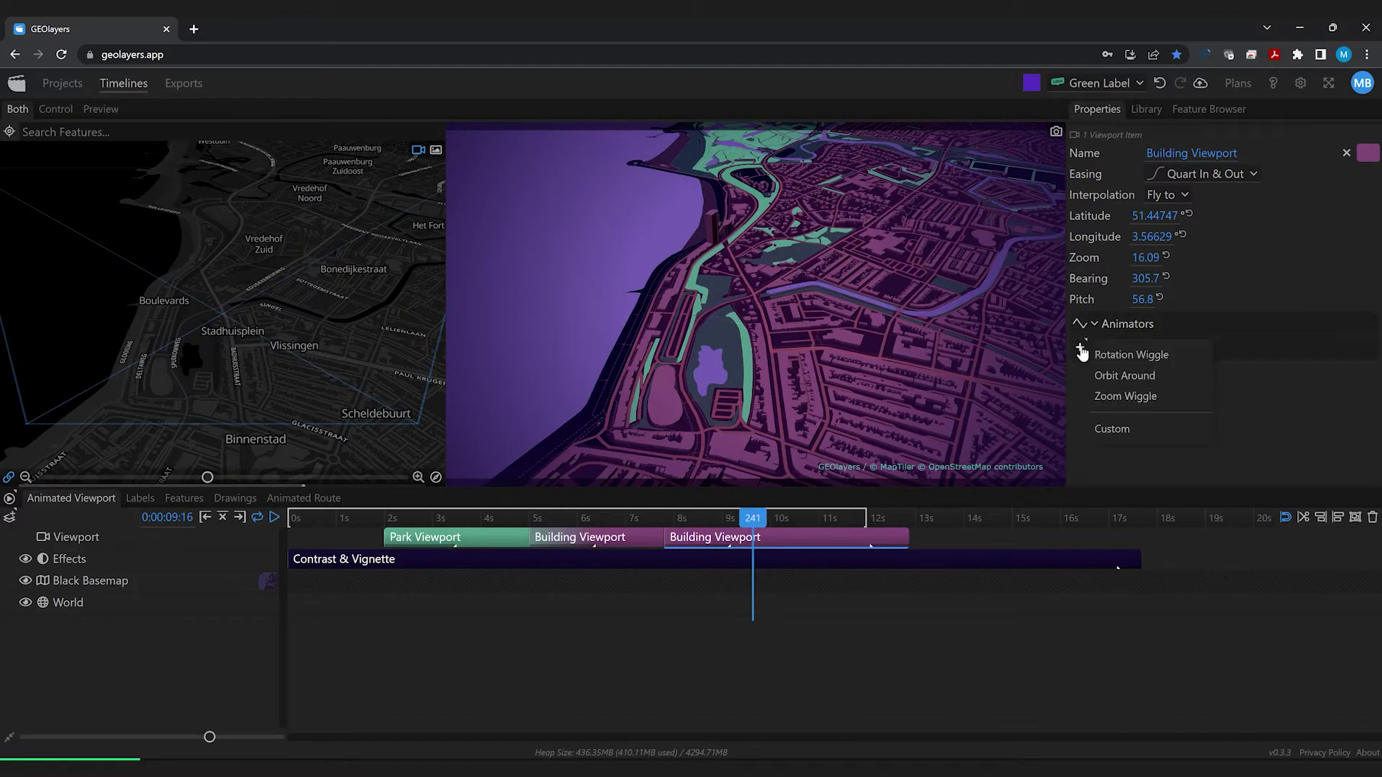
click(1141, 377)
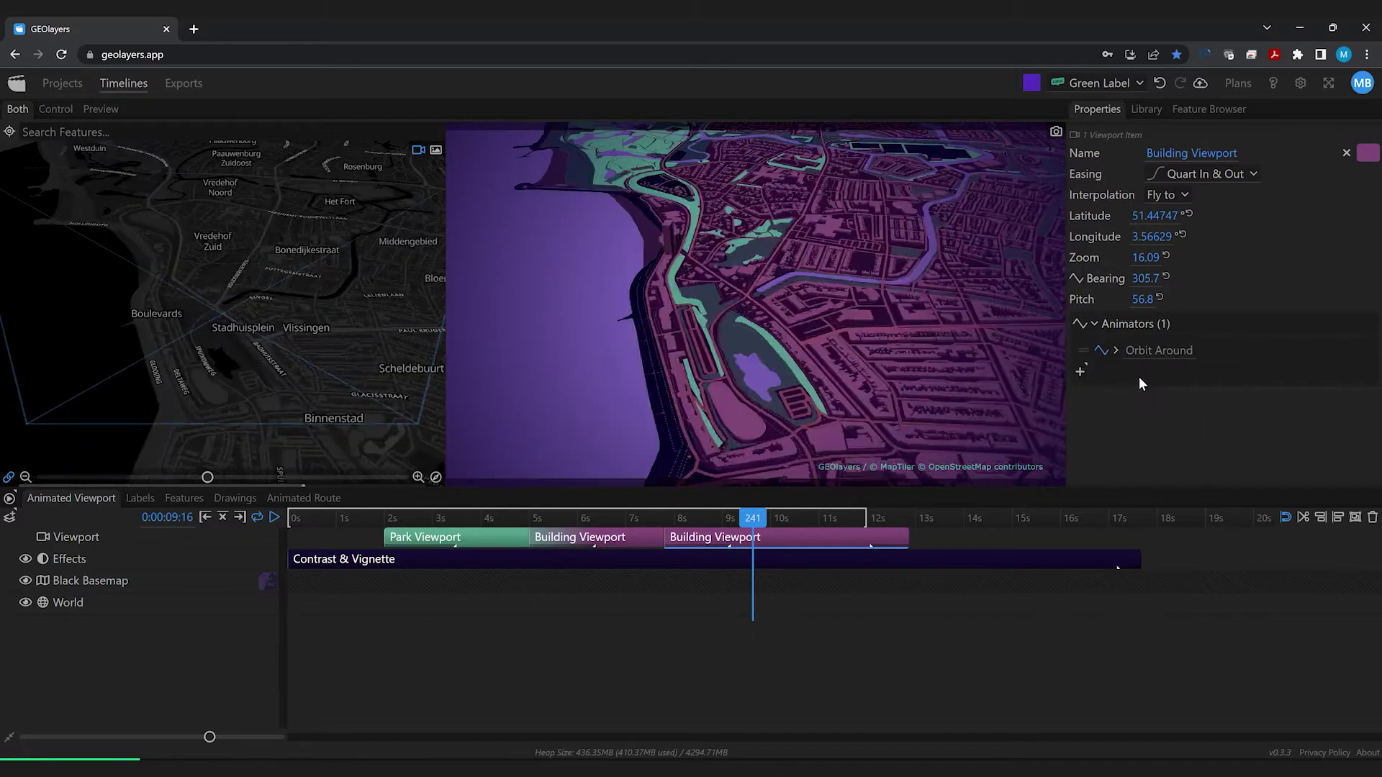
key(space)
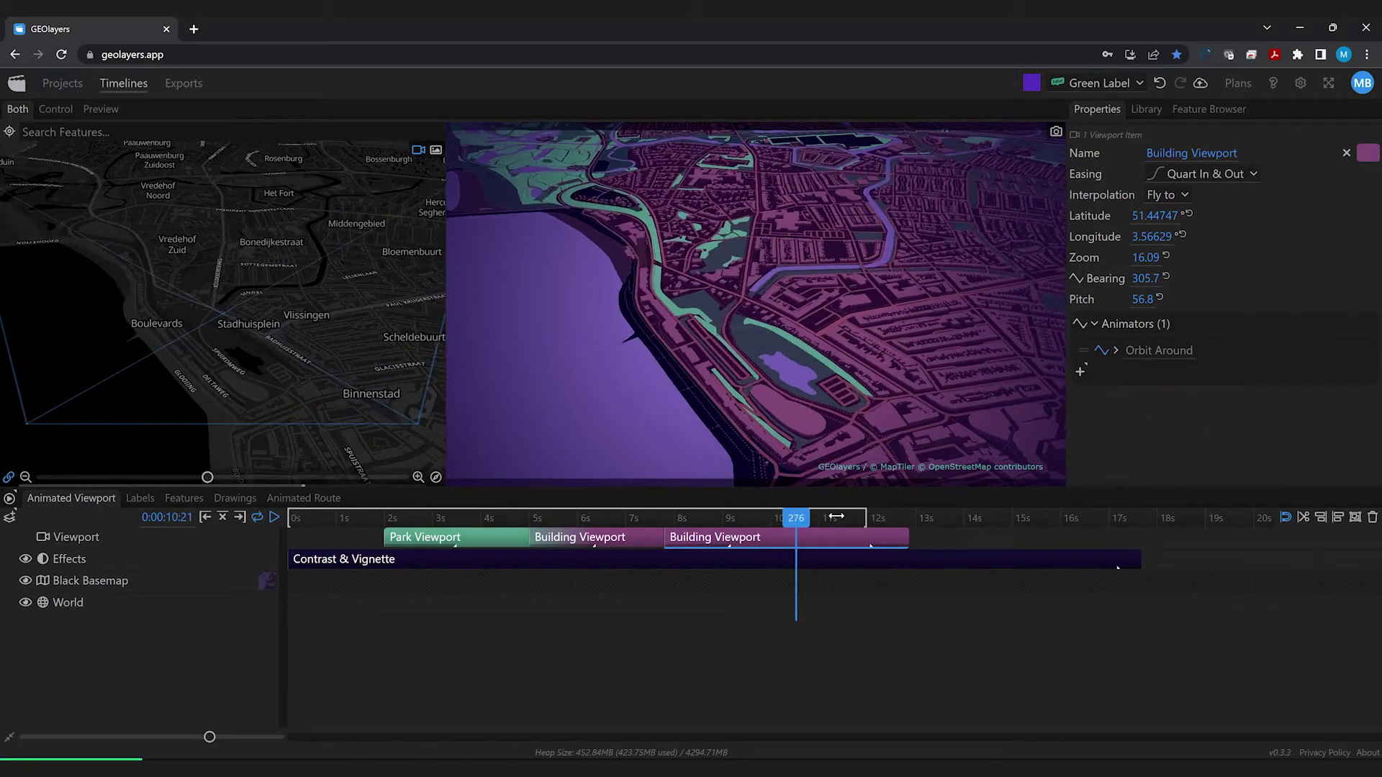
click(804, 519)
drag(766, 520, 890, 524)
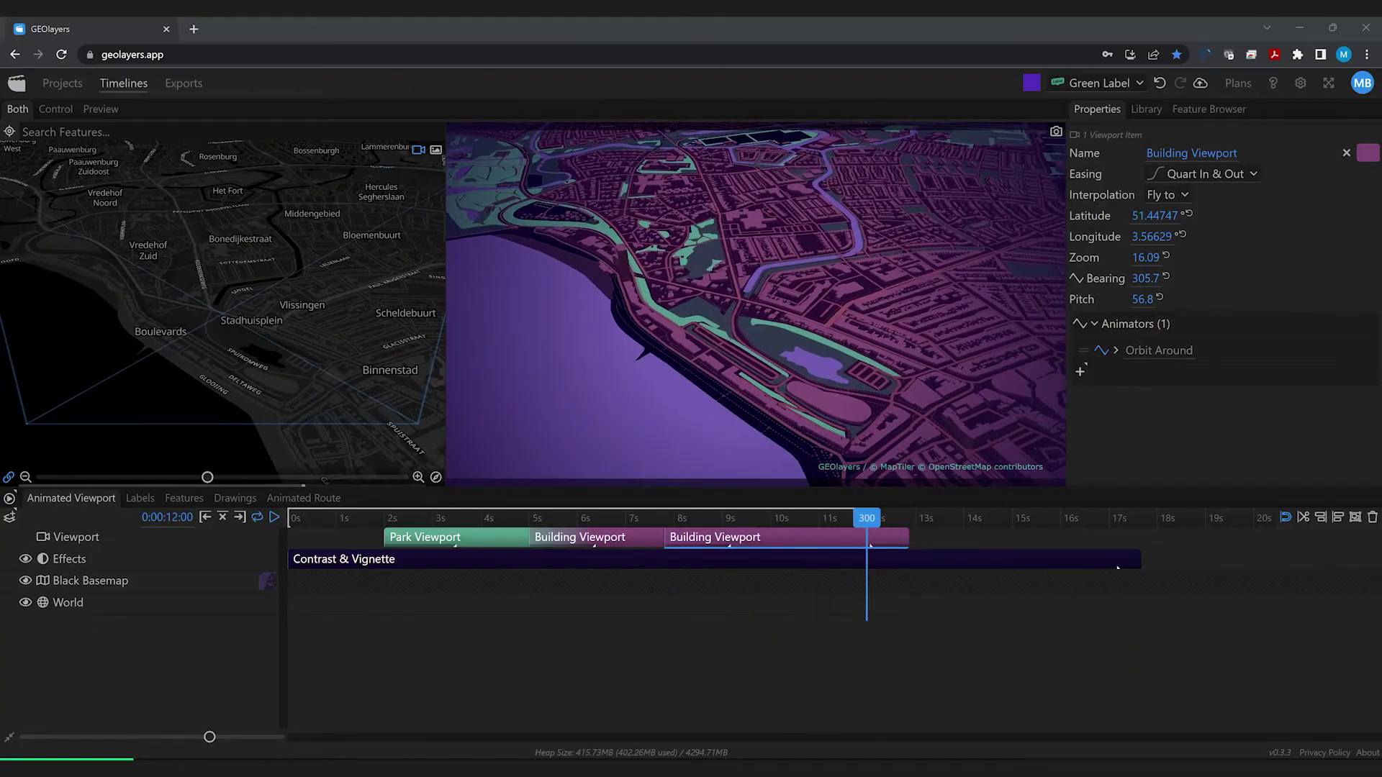
- On the Labels timeline at about 5 s, trial-move the Building label, then undo it
click(140, 499)
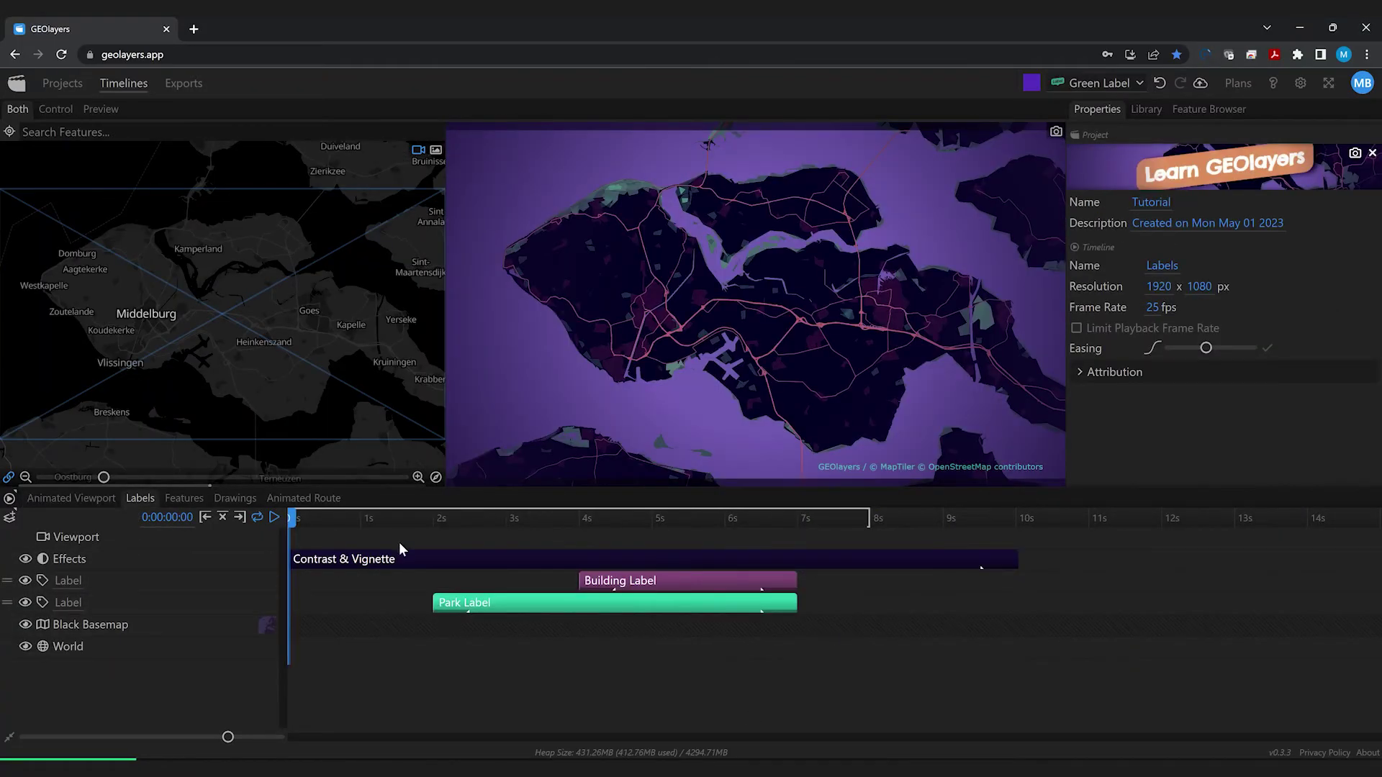
drag(348, 537, 691, 547)
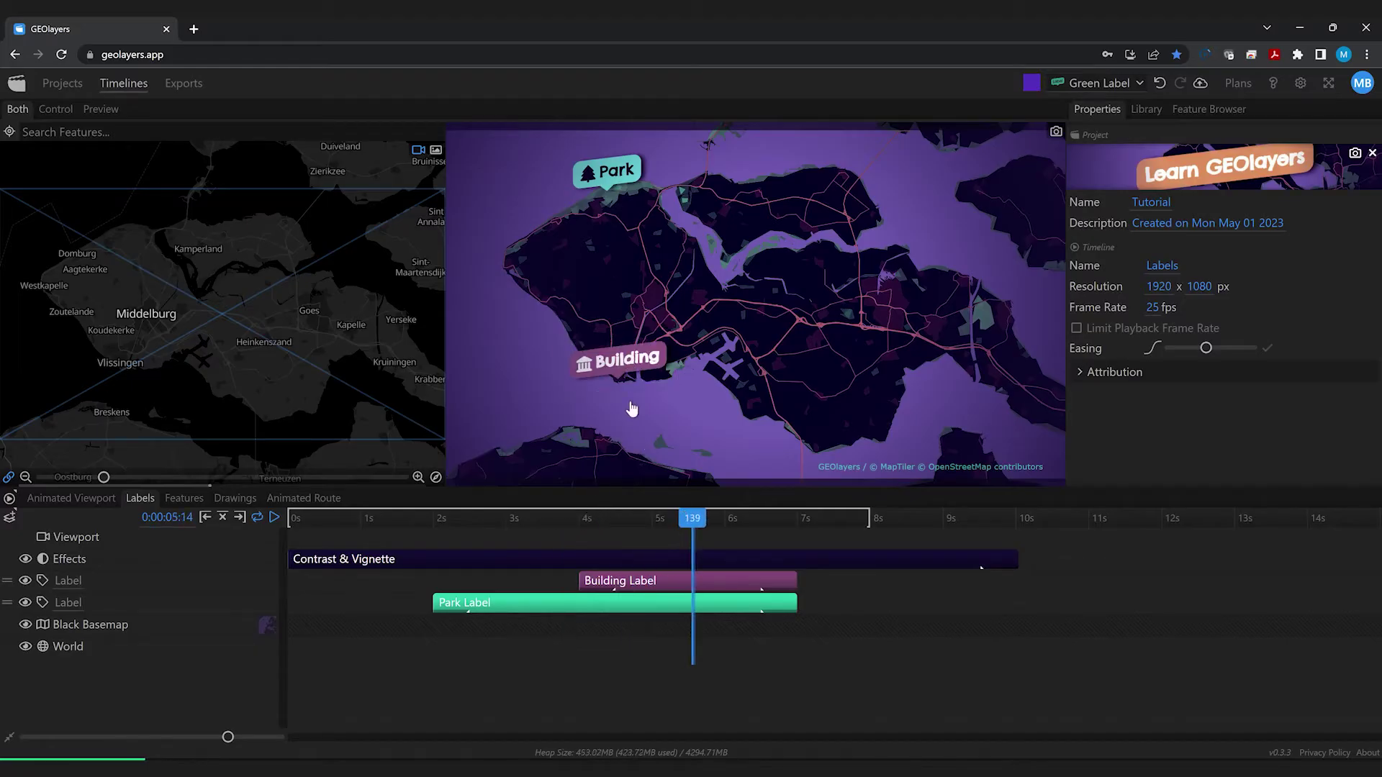
mouse_move(620, 360)
mouse_down()
mouse_move(623, 280)
mouse_move(639, 351)
mouse_move(619, 316)
mouse_move(615, 434)
mouse_move(712, 311)
mouse_move(637, 365)
mouse_move(688, 346)
mouse_move(671, 367)
mouse_move(699, 348)
mouse_move(639, 356)
mouse_up()
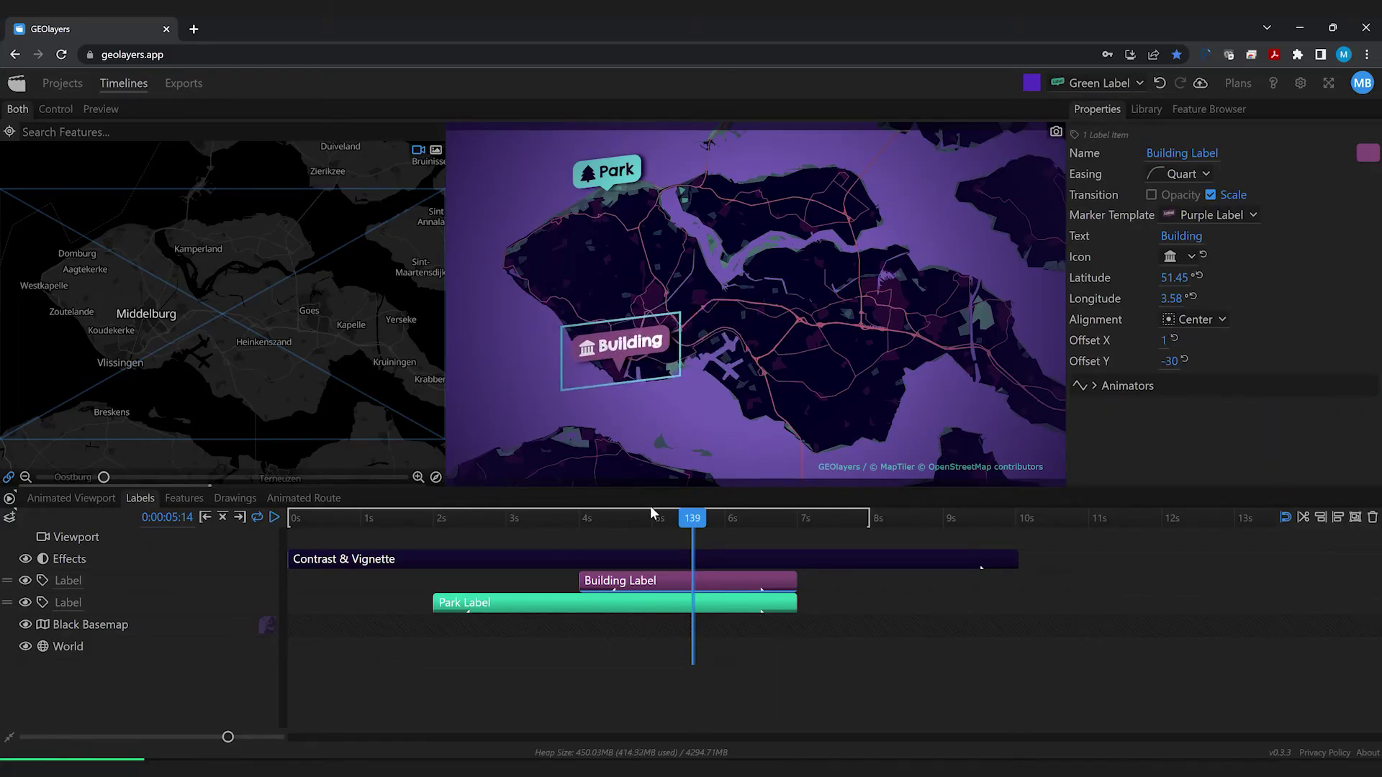
key(ctrl+z)
- Add a label at the map centre and apply the Green Marker template to it
right_click(796, 286)
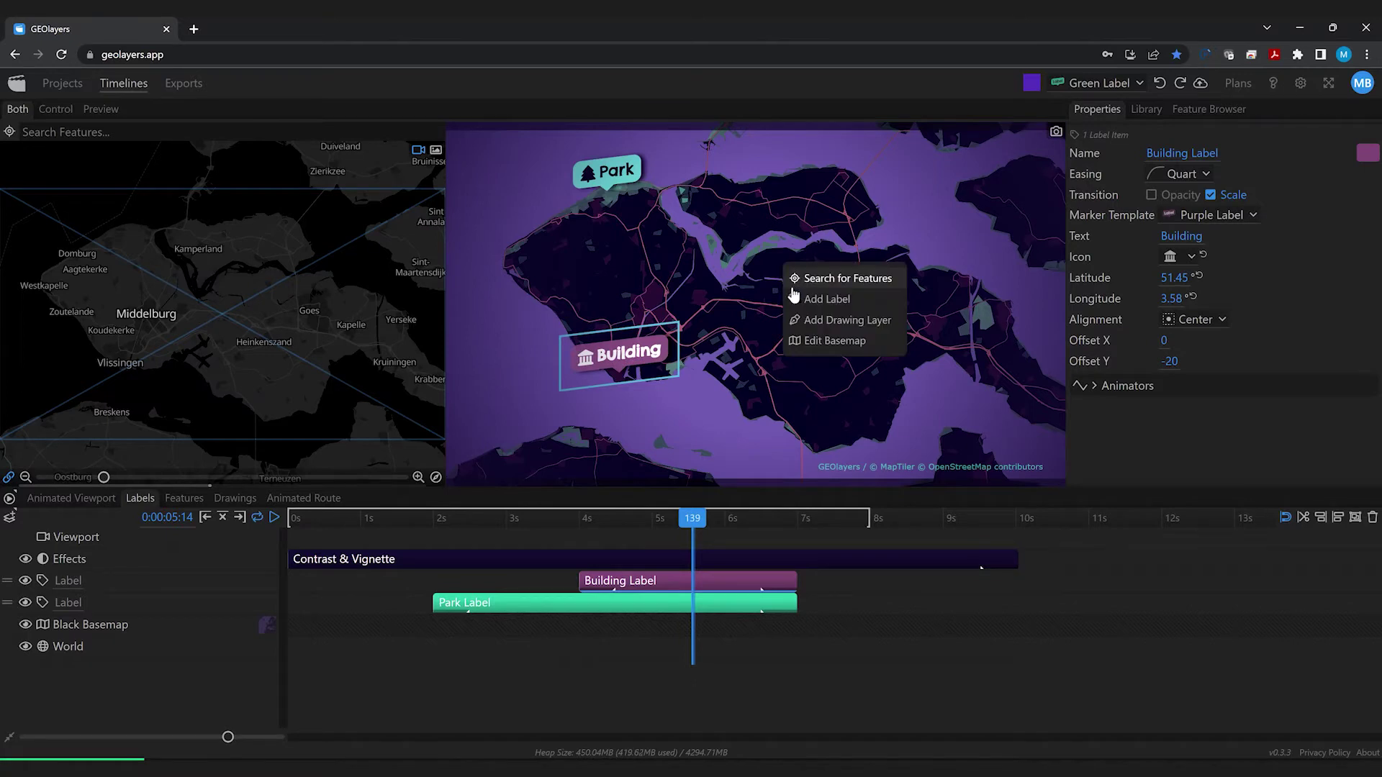
click(839, 297)
drag(799, 257, 823, 281)
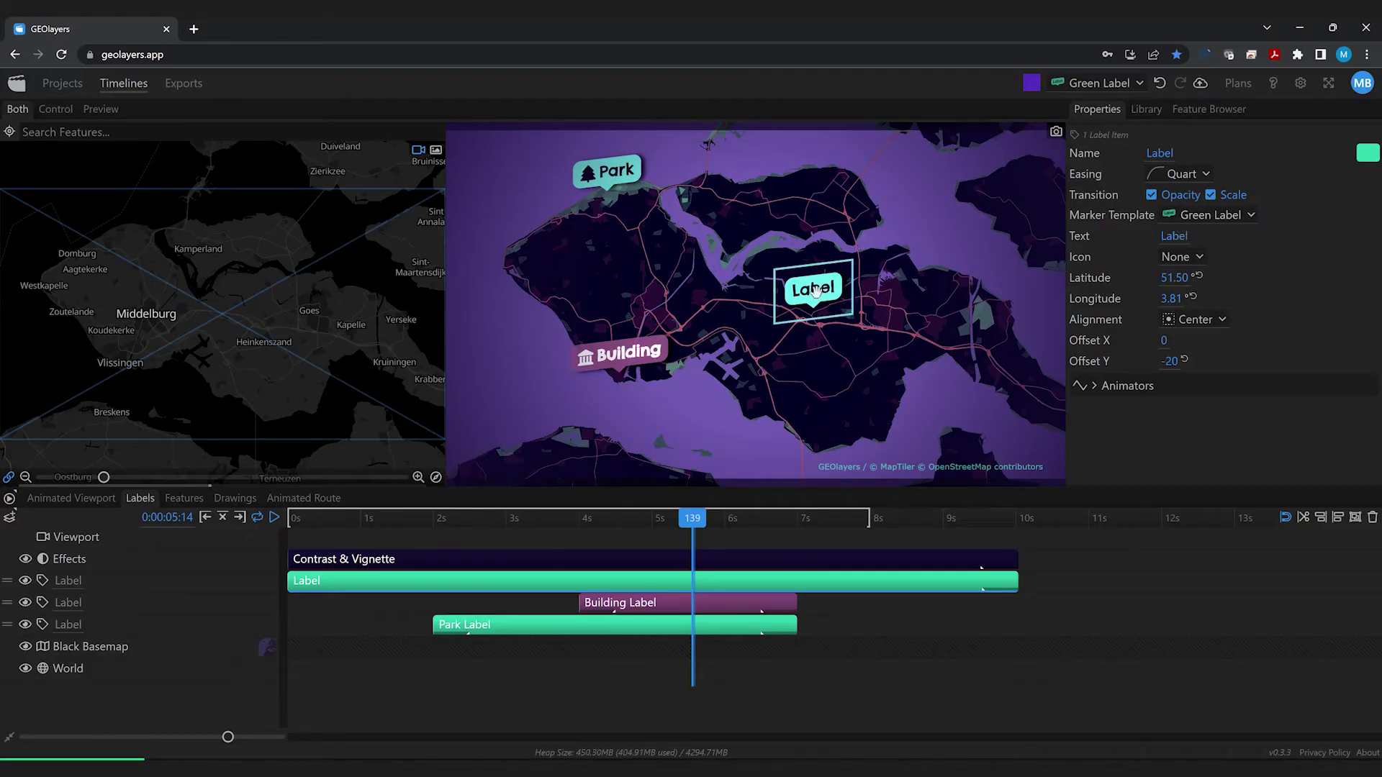
double_click(816, 290)
click(750, 154)
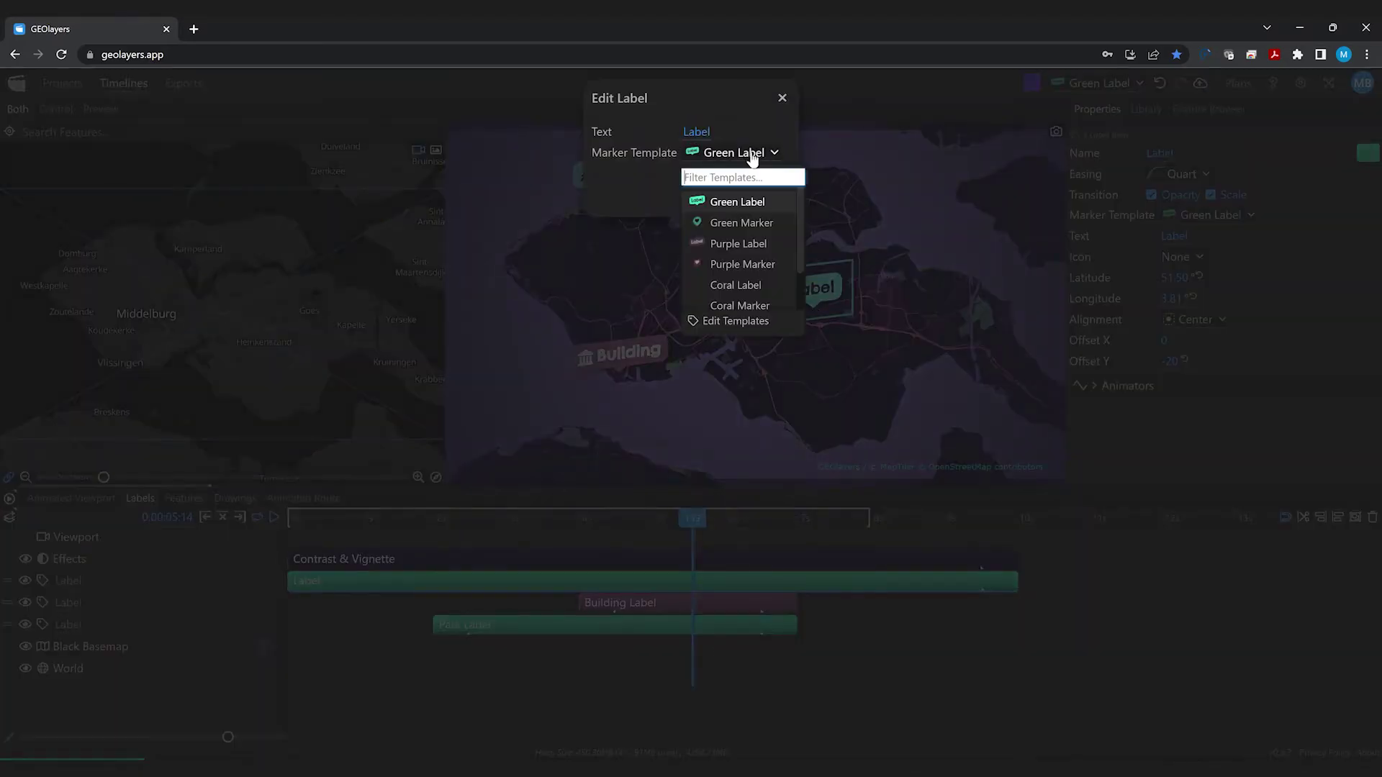
click(741, 223)
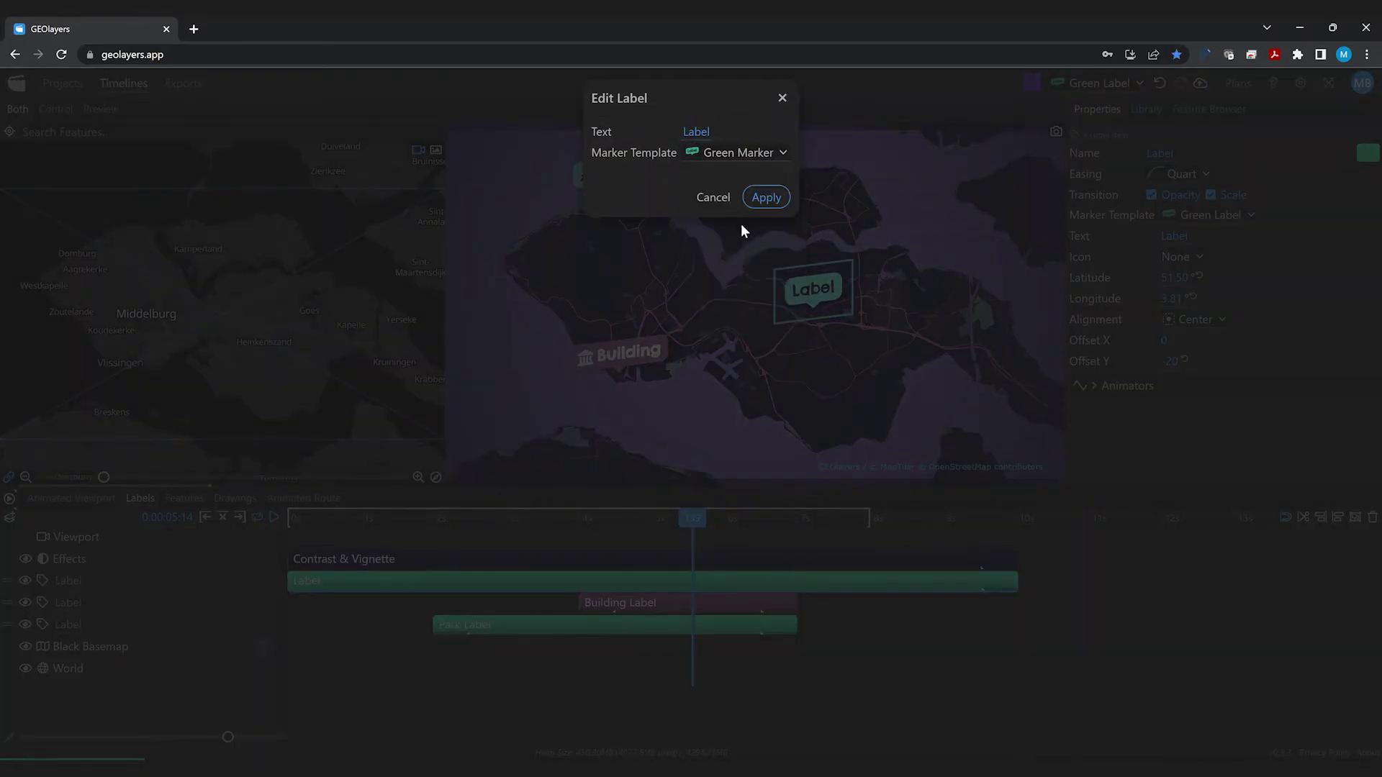
click(767, 196)
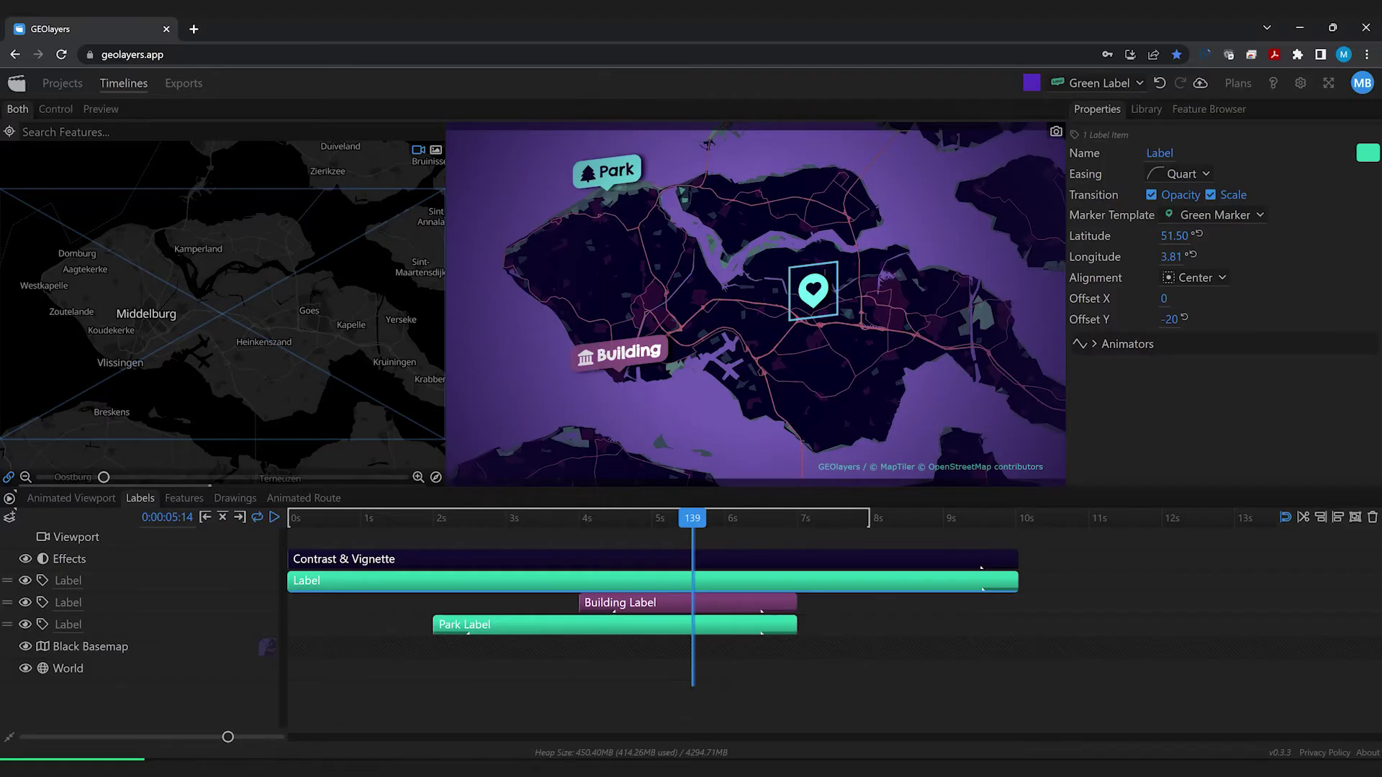
- On the Features timeline, toggle Invert Polygons on and off for the Middelburg Shape
click(187, 502)
drag(310, 518, 574, 524)
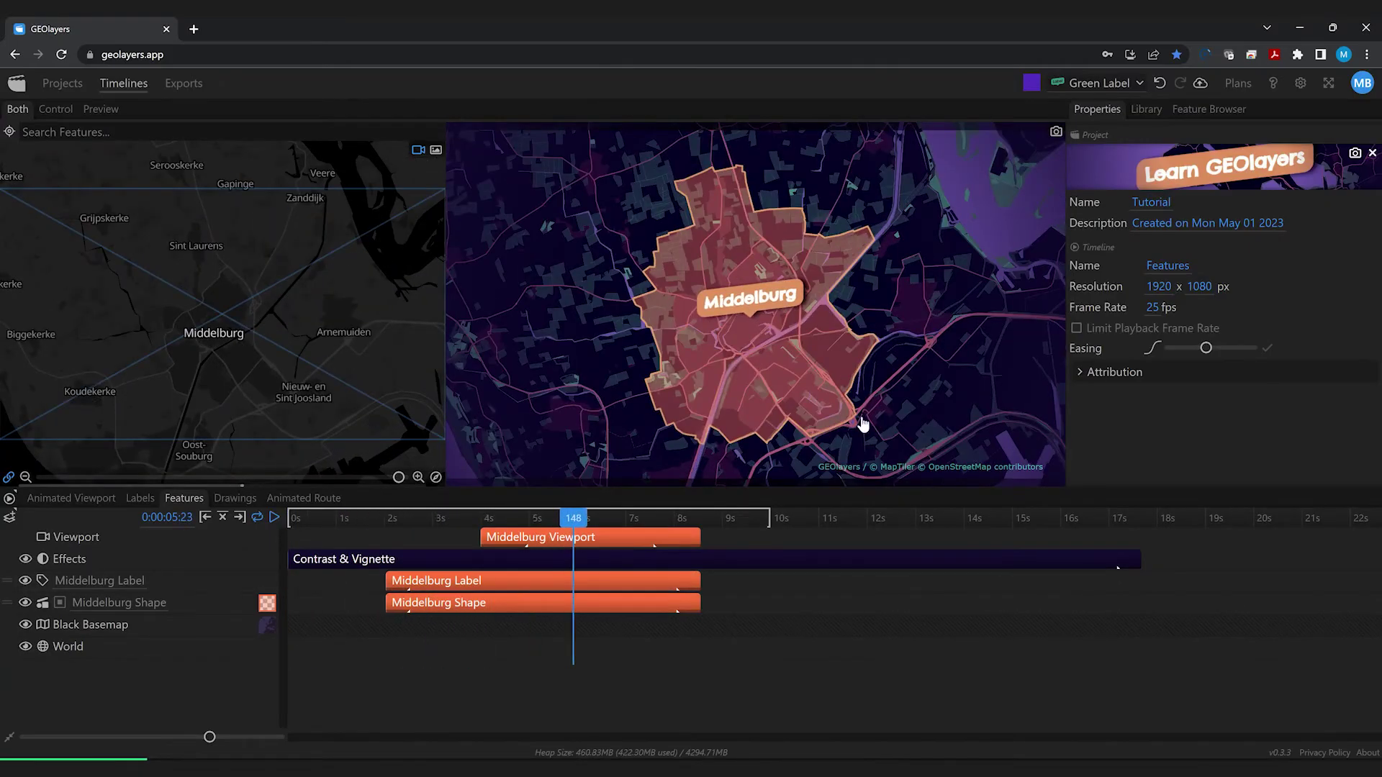
click(449, 606)
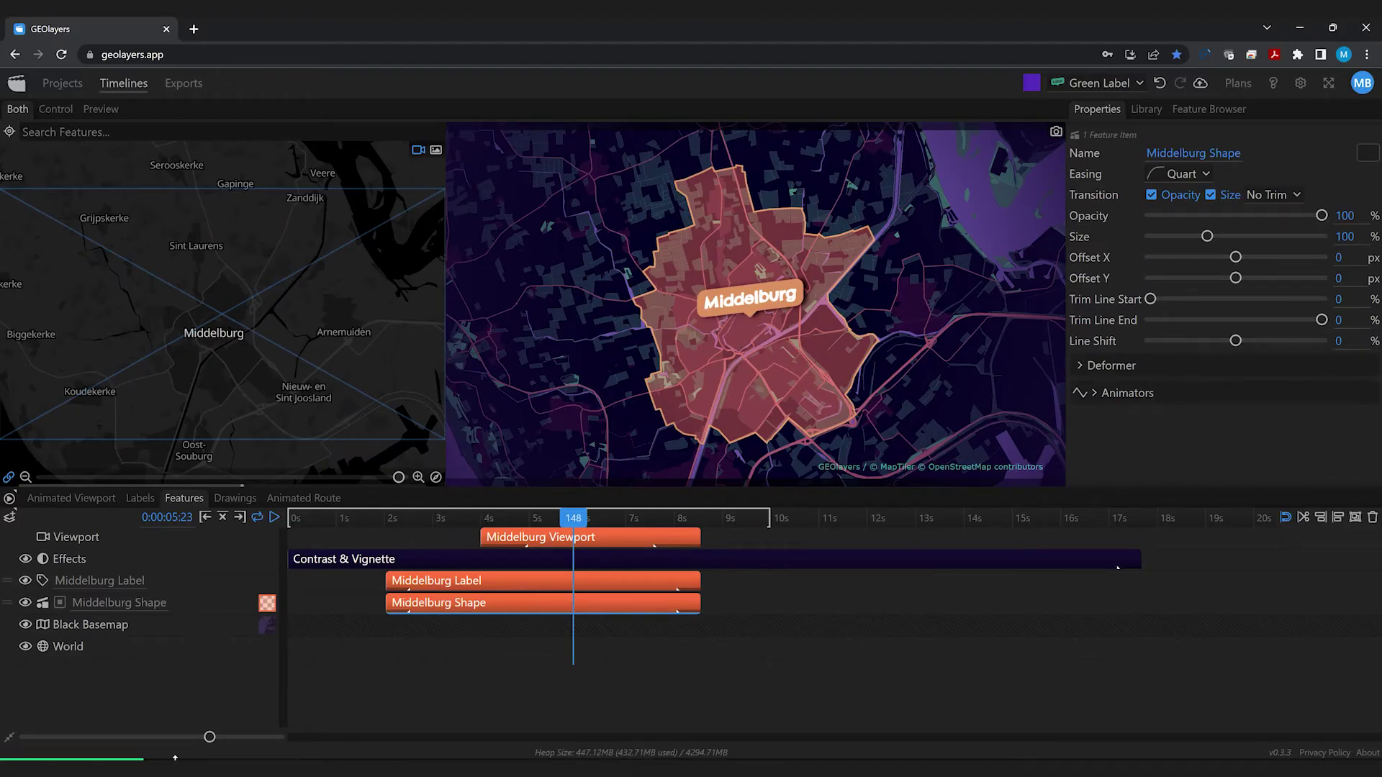
click(60, 604)
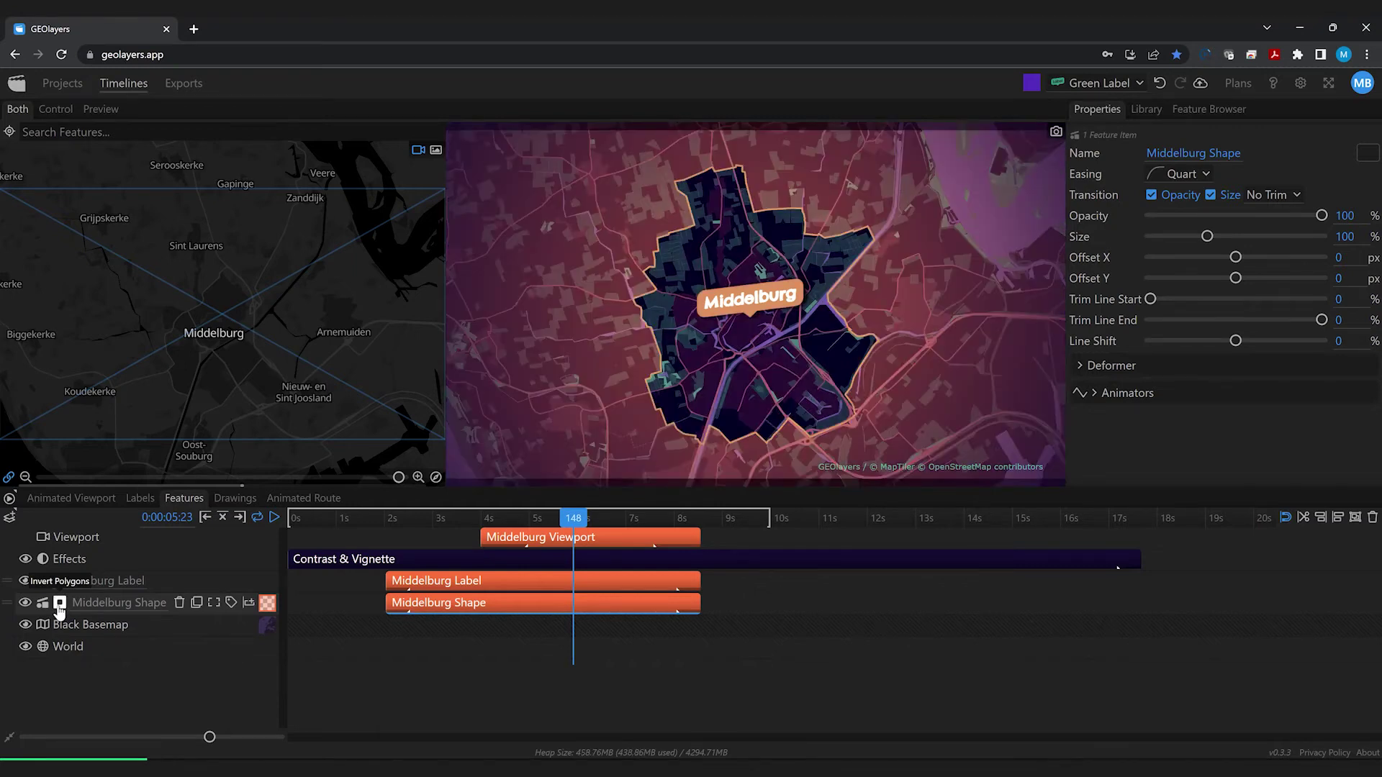
click(60, 604)
- On the Drawings timeline, reshape Drawing South's southern vertices and edge curve
click(235, 498)
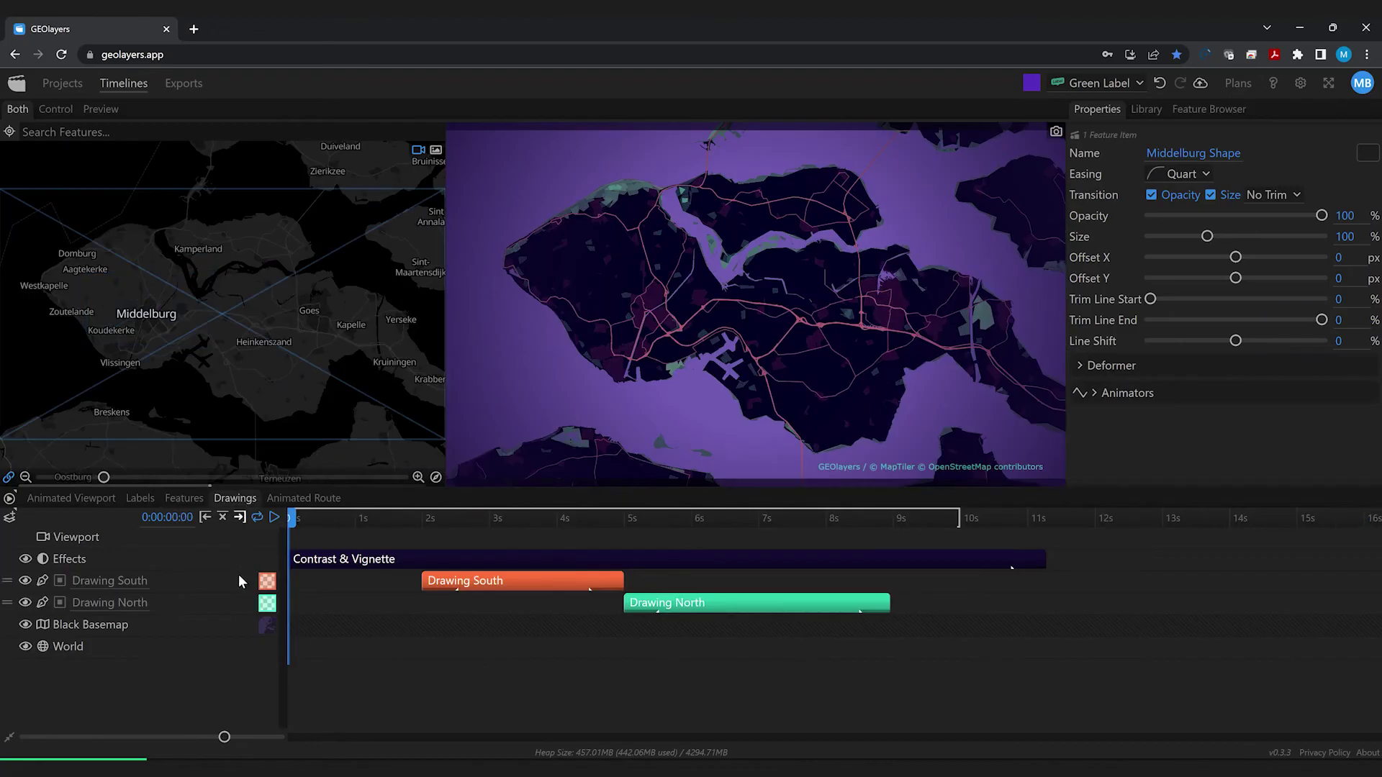
drag(439, 520, 530, 520)
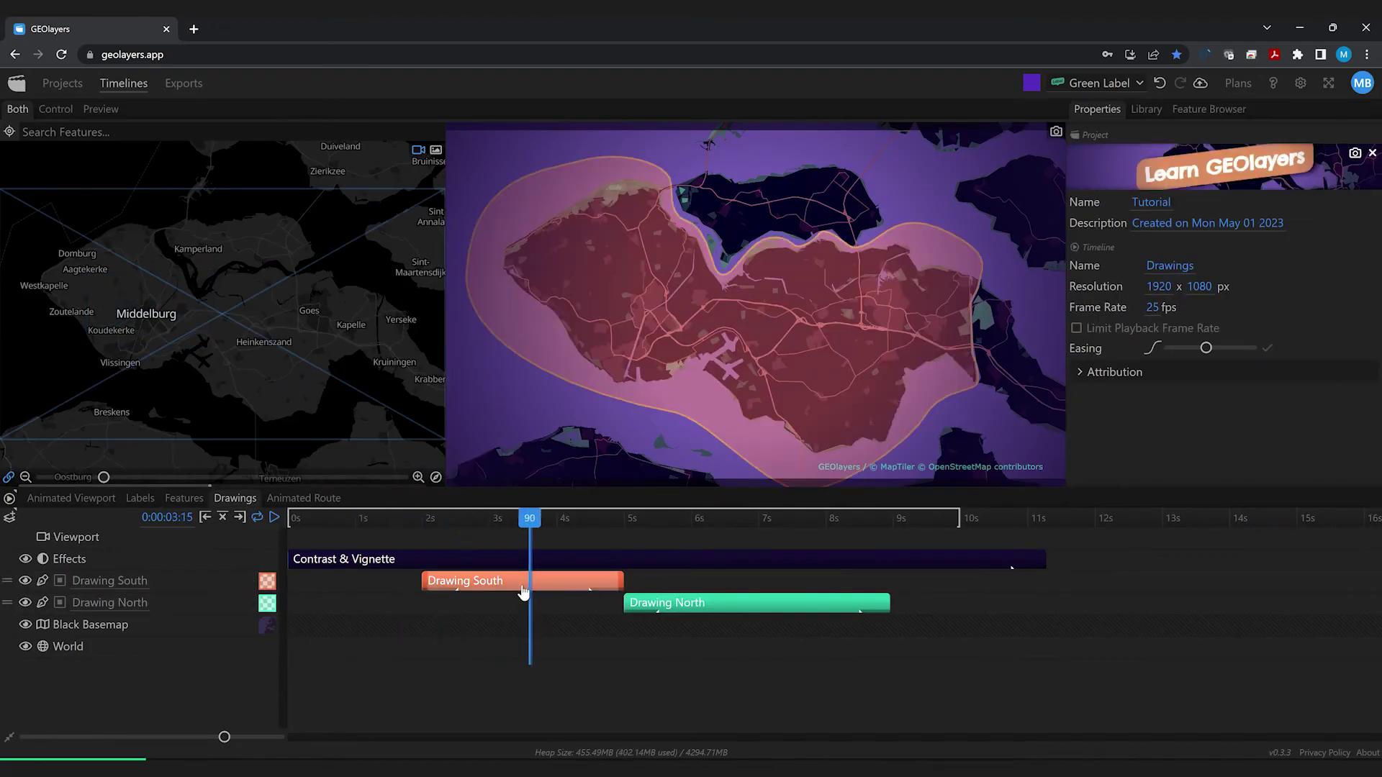
click(524, 582)
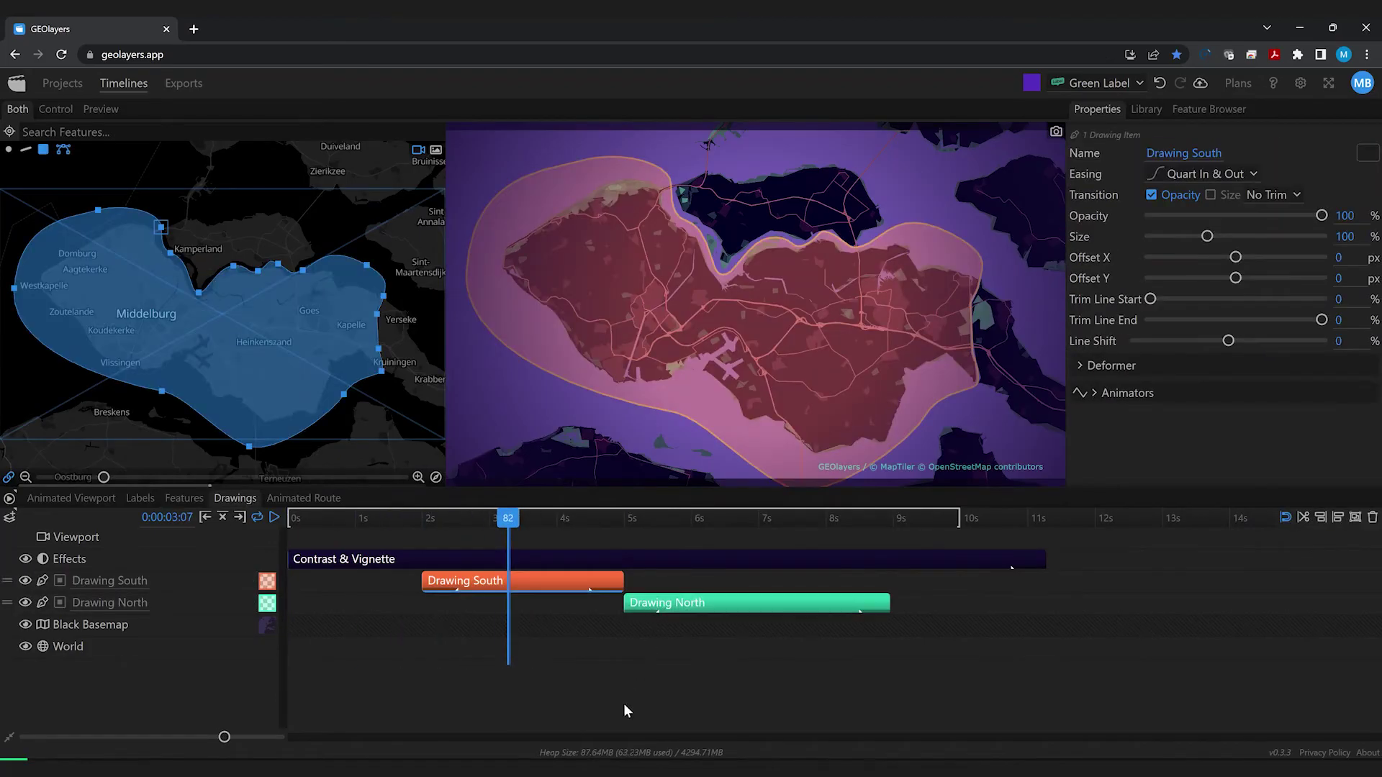
mouse_move(673, 413)
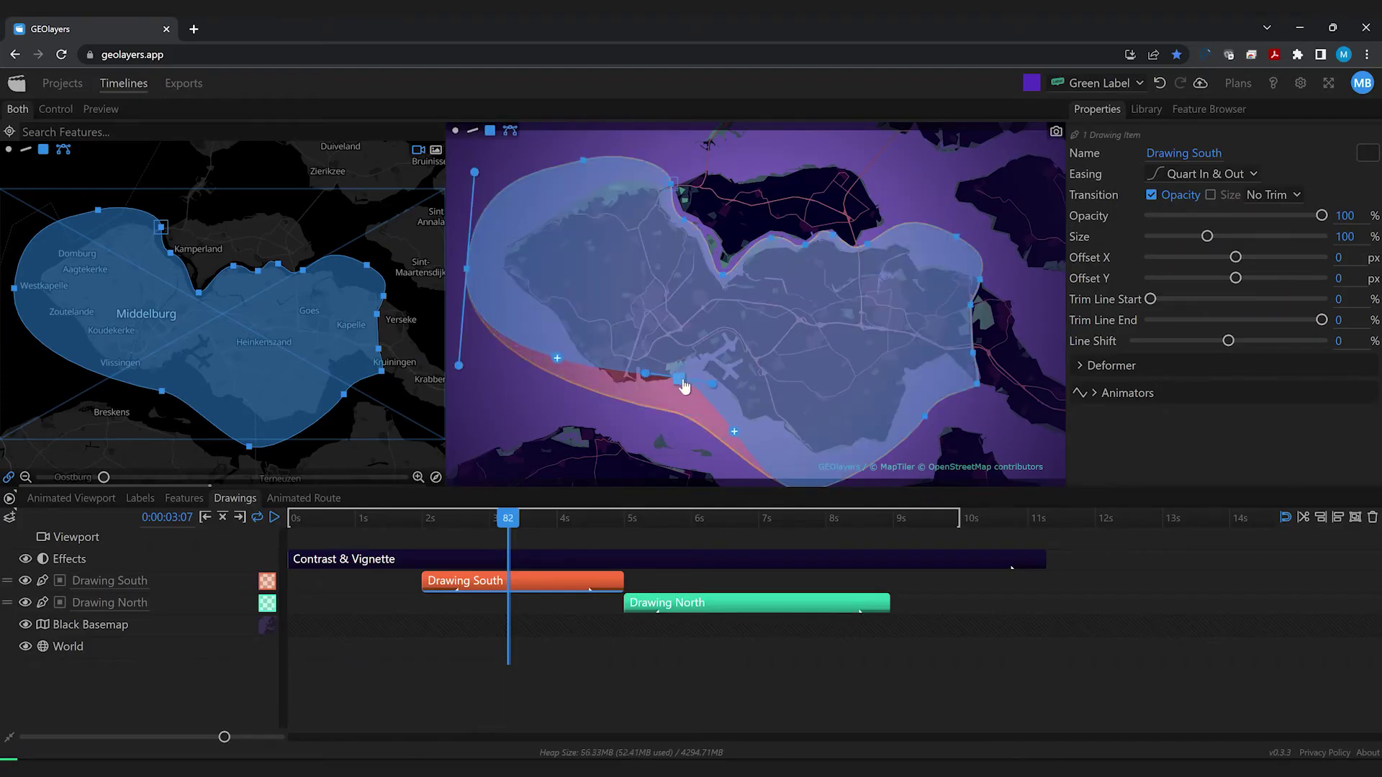
mouse_move(683, 387)
mouse_down()
mouse_move(714, 395)
mouse_move(611, 423)
mouse_move(587, 446)
mouse_move(670, 409)
mouse_move(660, 417)
mouse_up()
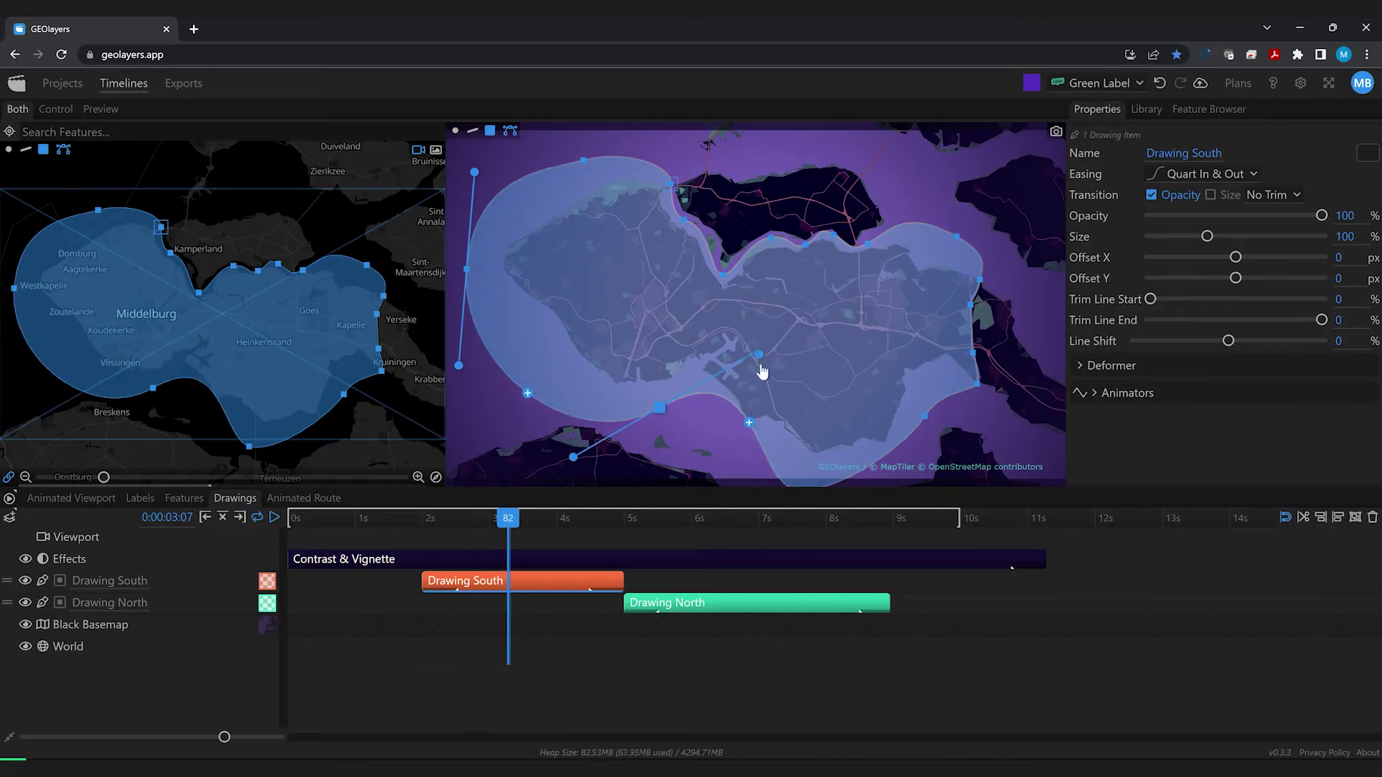
drag(761, 366, 762, 393)
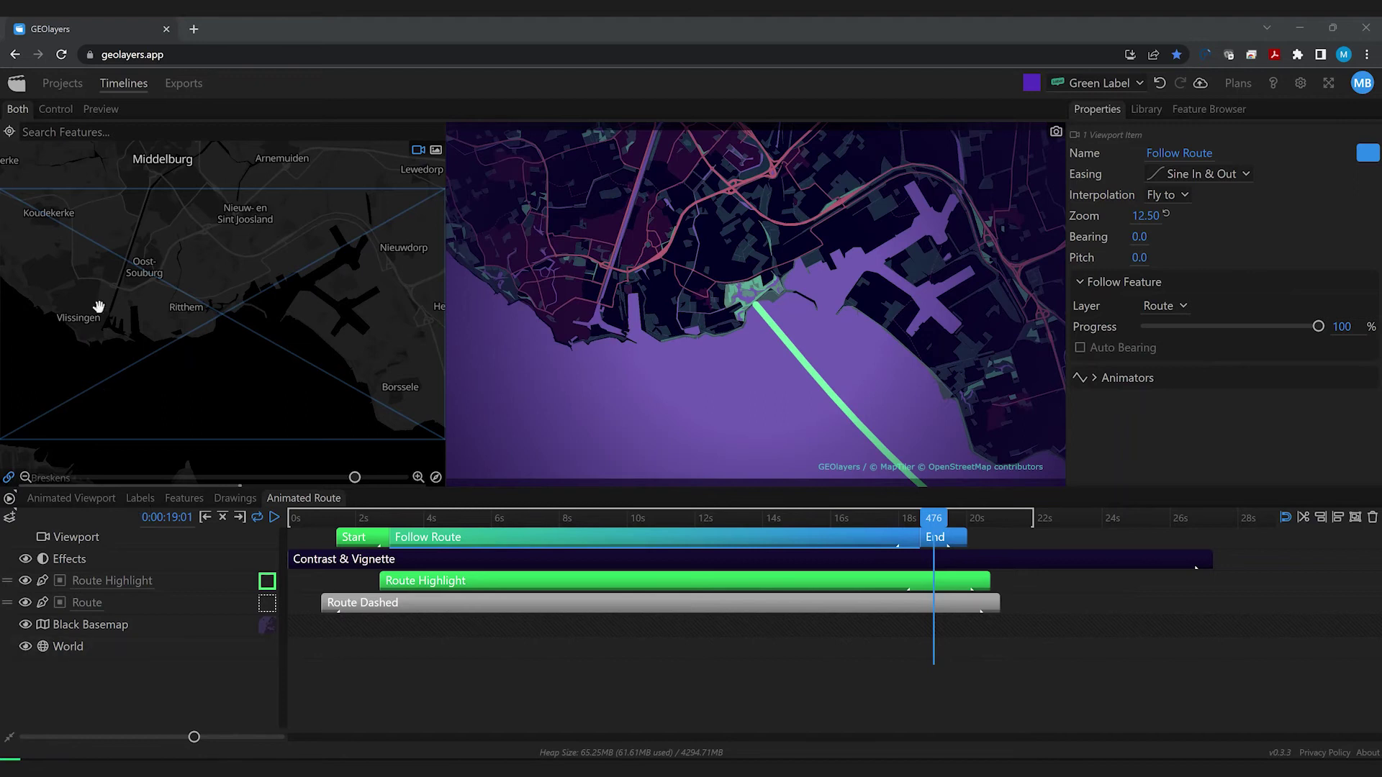
- On the Exports page, narrow the export resolution to 1537 × 1625 px
click(185, 86)
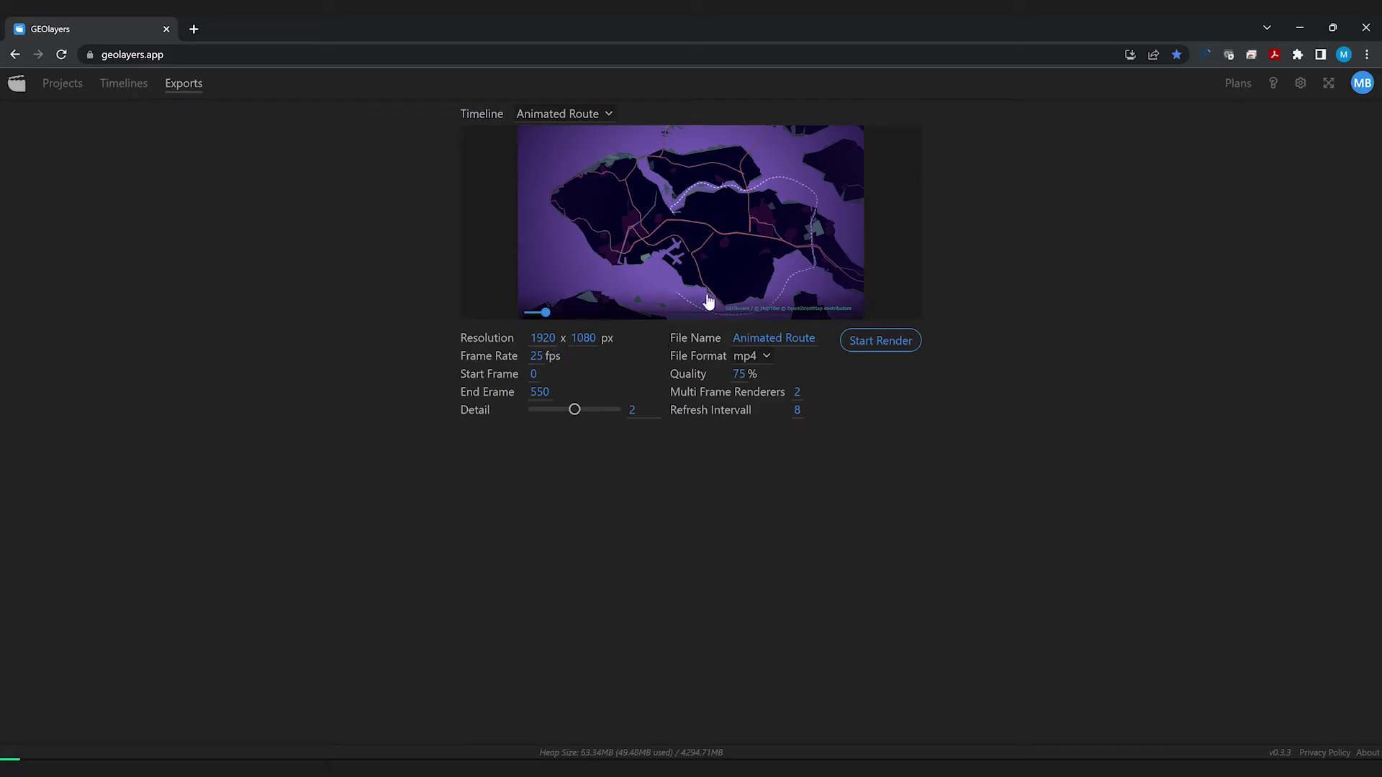
drag(559, 335, 975, 374)
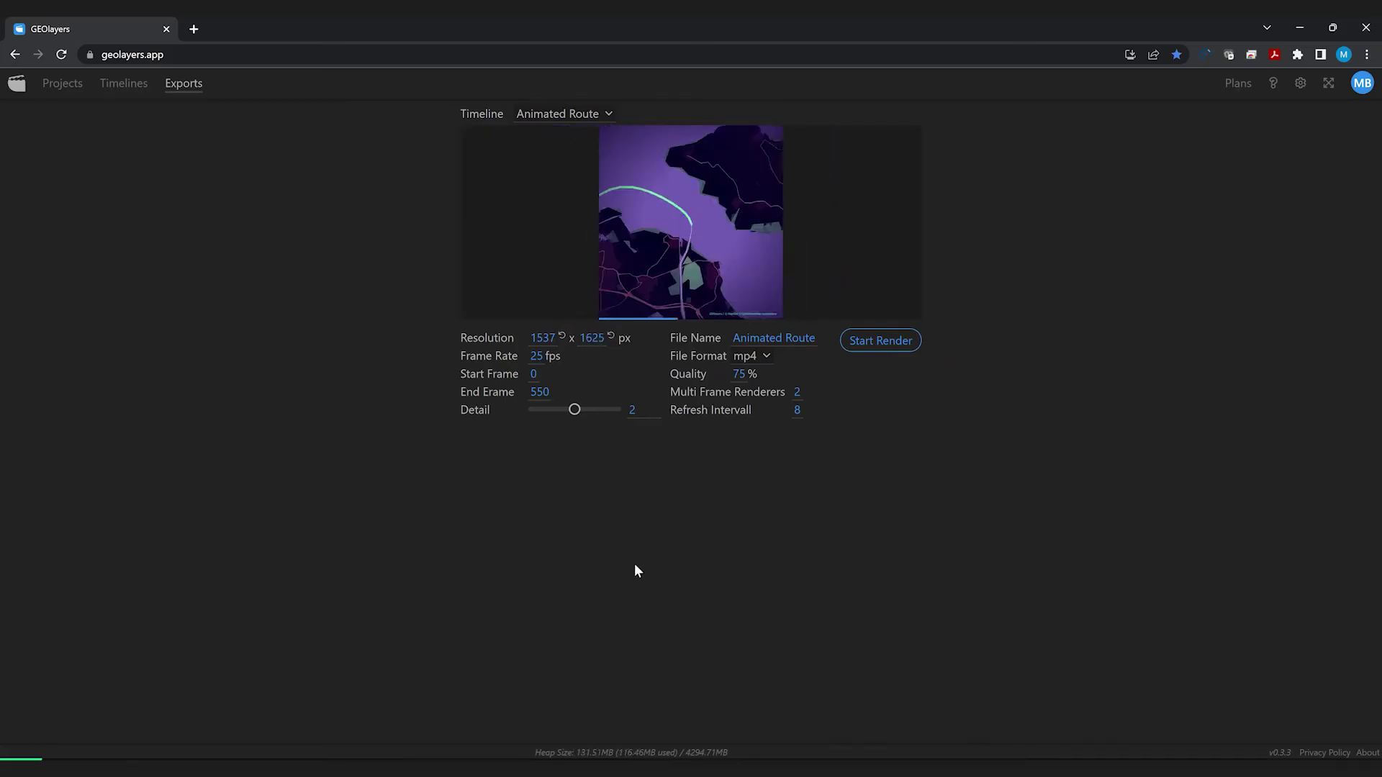
- Pause the export preview and start rendering the Animated Route MP4
click(694, 210)
click(879, 341)
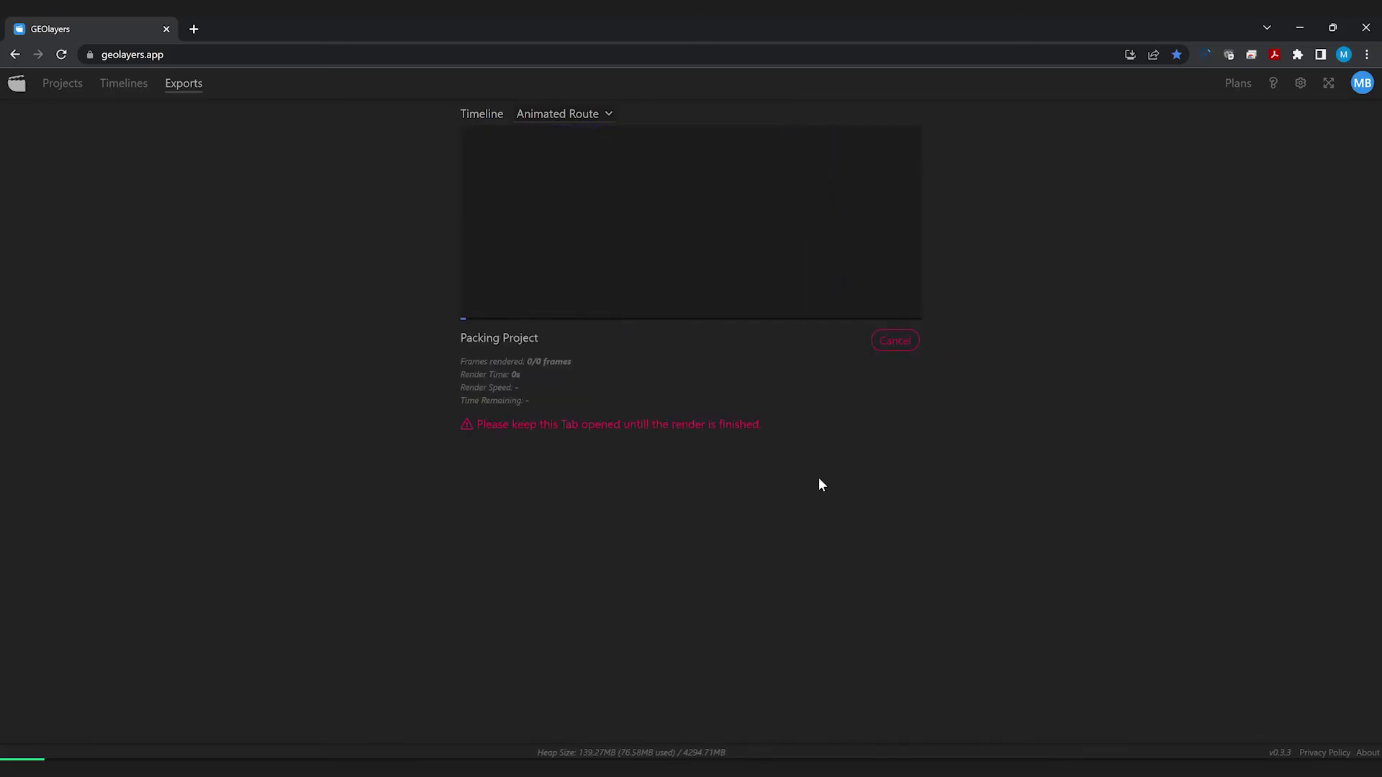